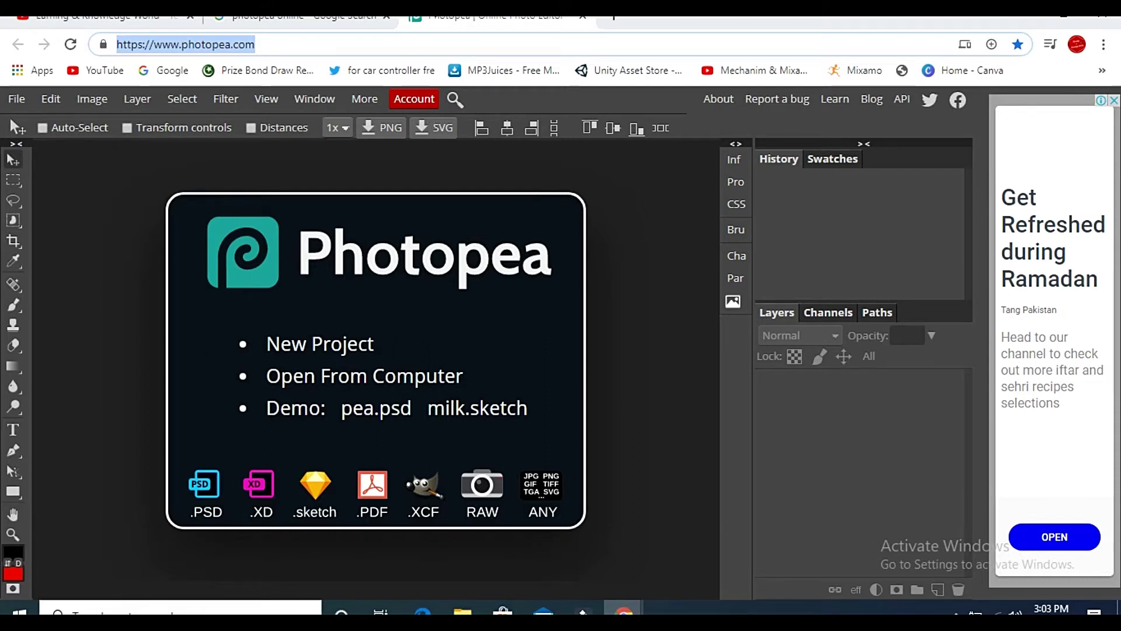
# Step: From the Google results, open the Photopea link in a new tab and switch to it
pyautogui.click(318, 21)
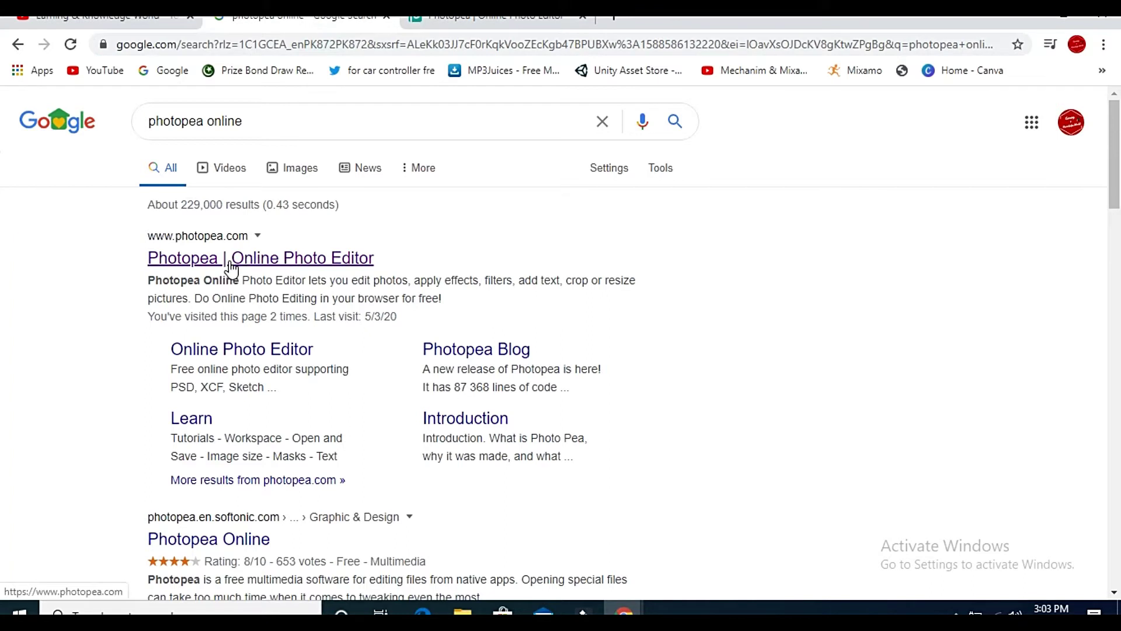
pyautogui.rightClick(270, 270)
pyautogui.click(338, 275)
pyautogui.click(771, 20)
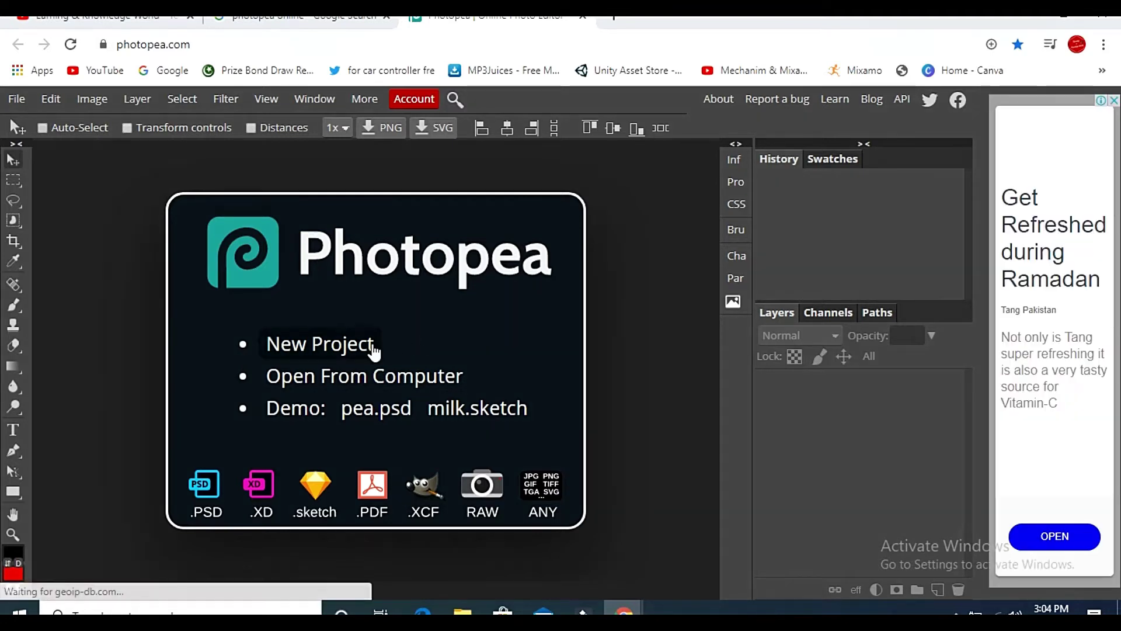
# Step: Start a new project with width and height both set to 512 px
pyautogui.click(363, 346)
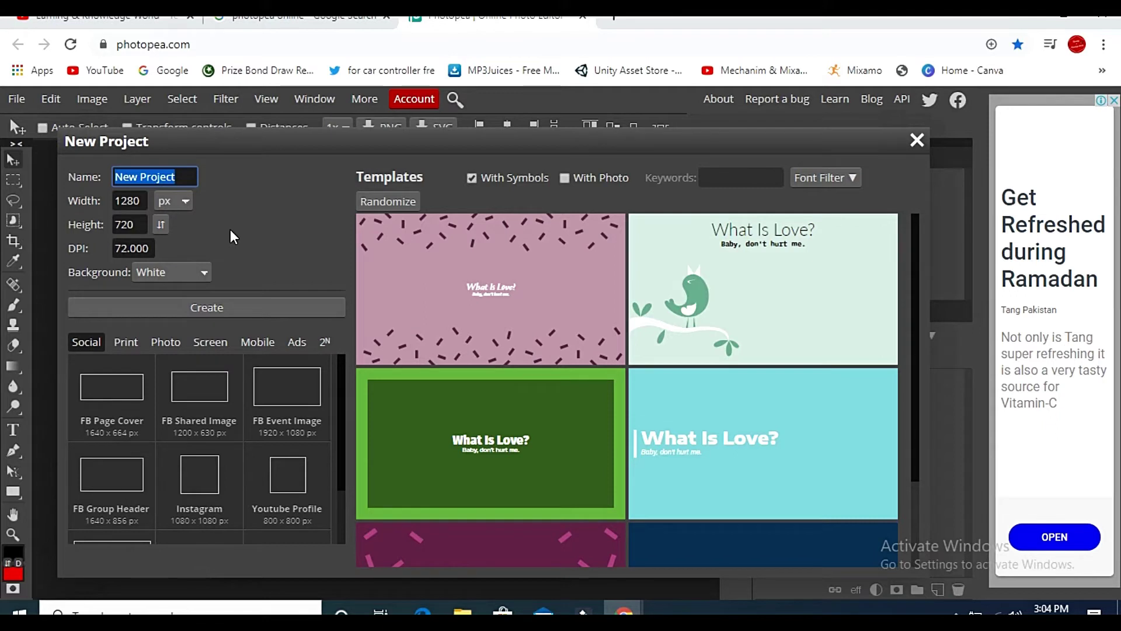
pyautogui.click(138, 207)
pyautogui.press('BackSpace')
pyautogui.press('BackSpace')
pyautogui.press('BackSpace')
pyautogui.press('BackSpace')
pyautogui.write('512')
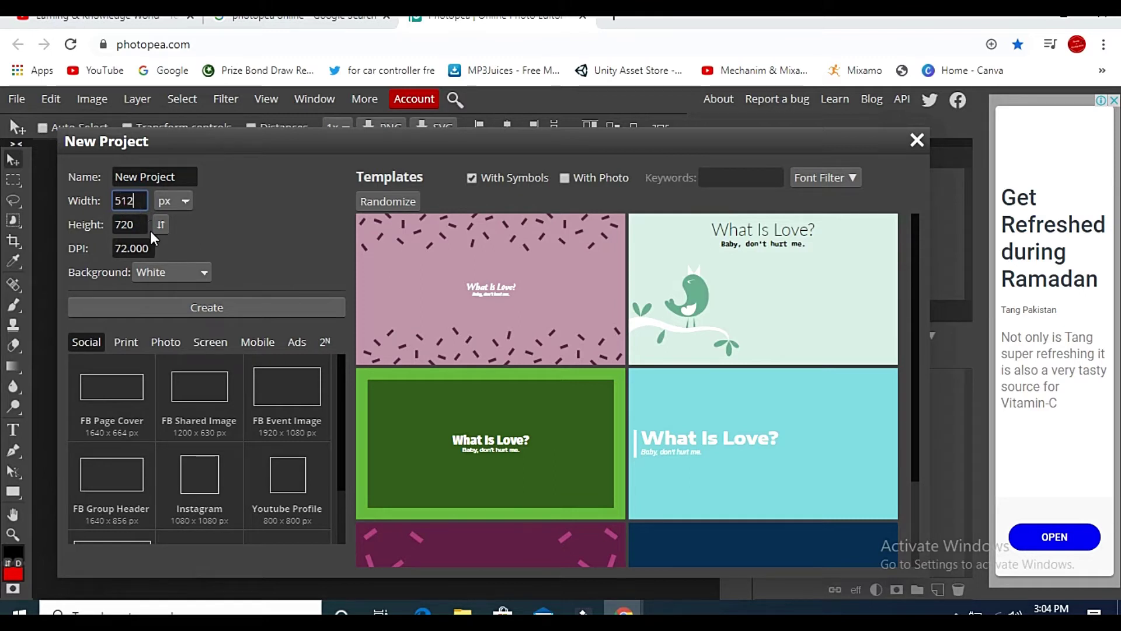
pyautogui.press('Tab')
pyautogui.write('512')
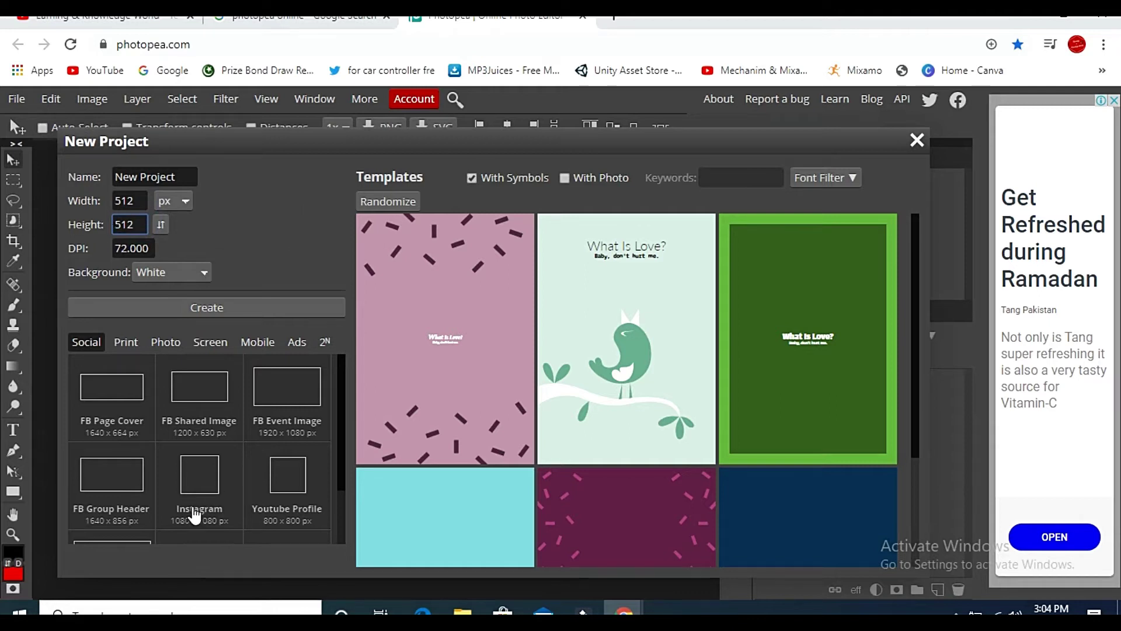
pyautogui.scroll(-2, 318, 495)
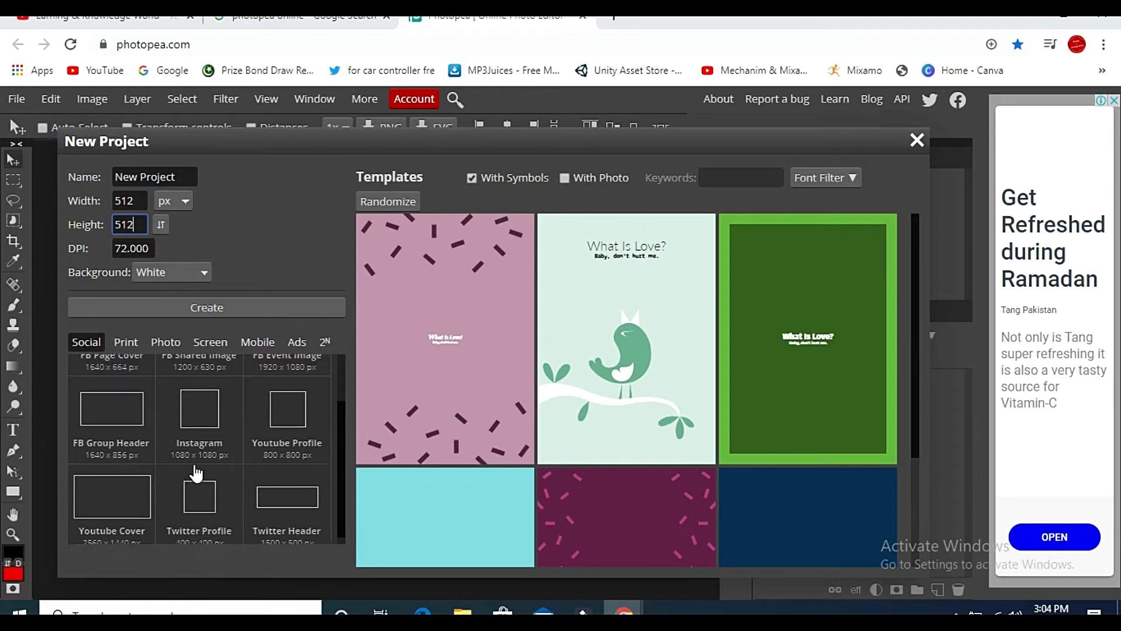
pyautogui.scroll(2, 193, 467)
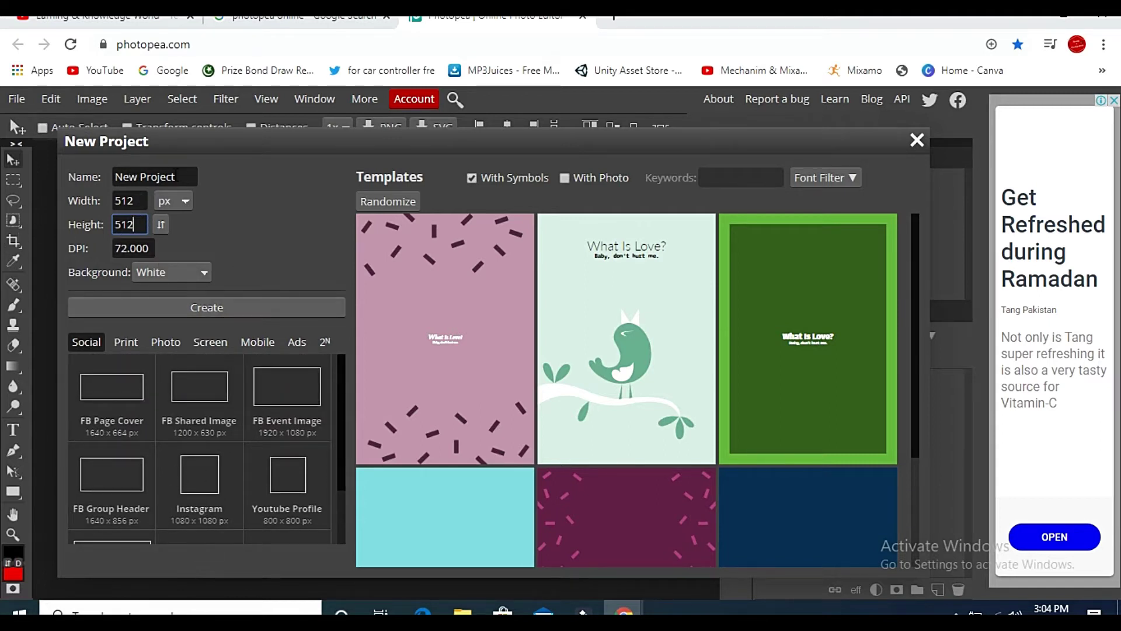
# Step: Name the project 'New Project' and create the blank 512×512 canvas
pyautogui.click(124, 175)
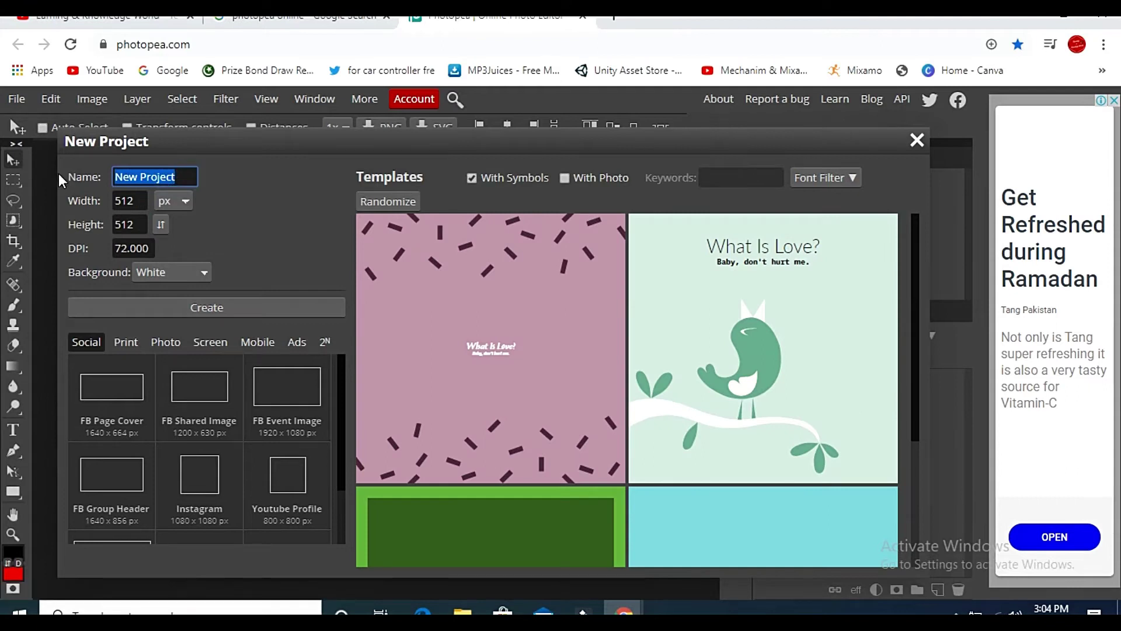
pyautogui.write('New')
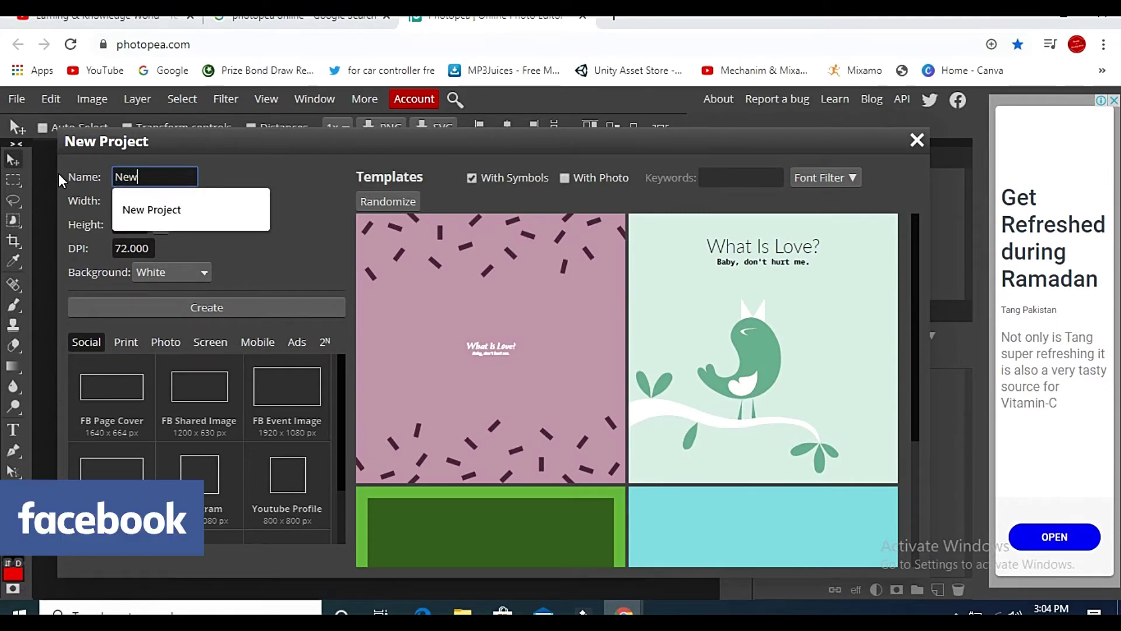
pyautogui.press('Down')
pyautogui.press('Return')
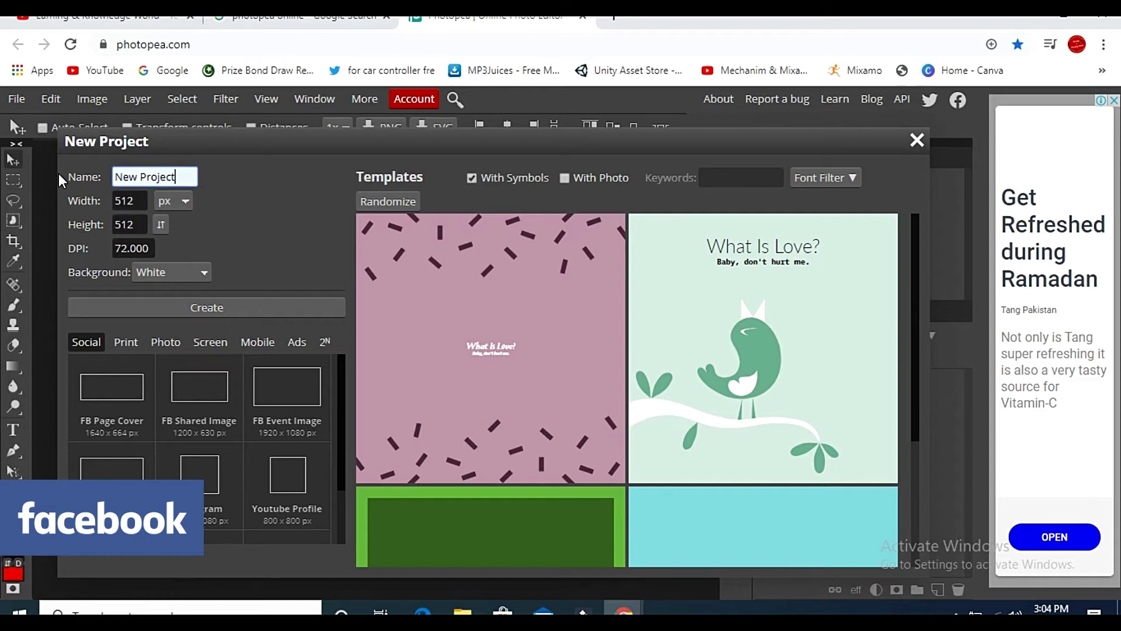
pyautogui.click(193, 307)
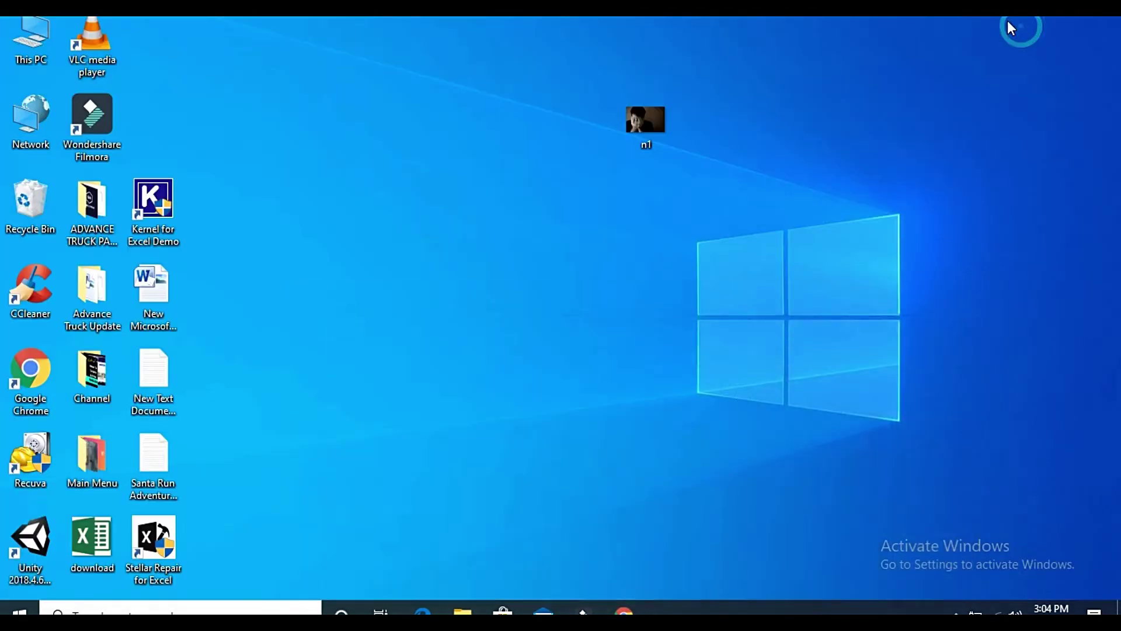
# Step: Restore Photopea and open the n1 photo from the Desktop via File > Open
pyautogui.moveTo(624, 613)
pyautogui.click(696, 549)
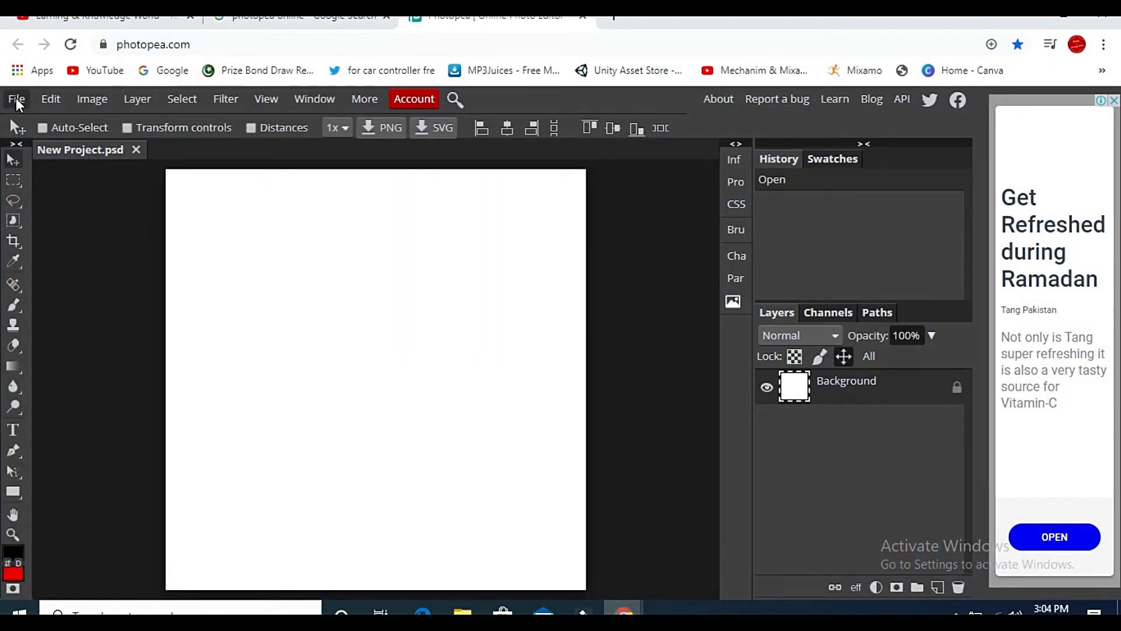
pyautogui.click(16, 101)
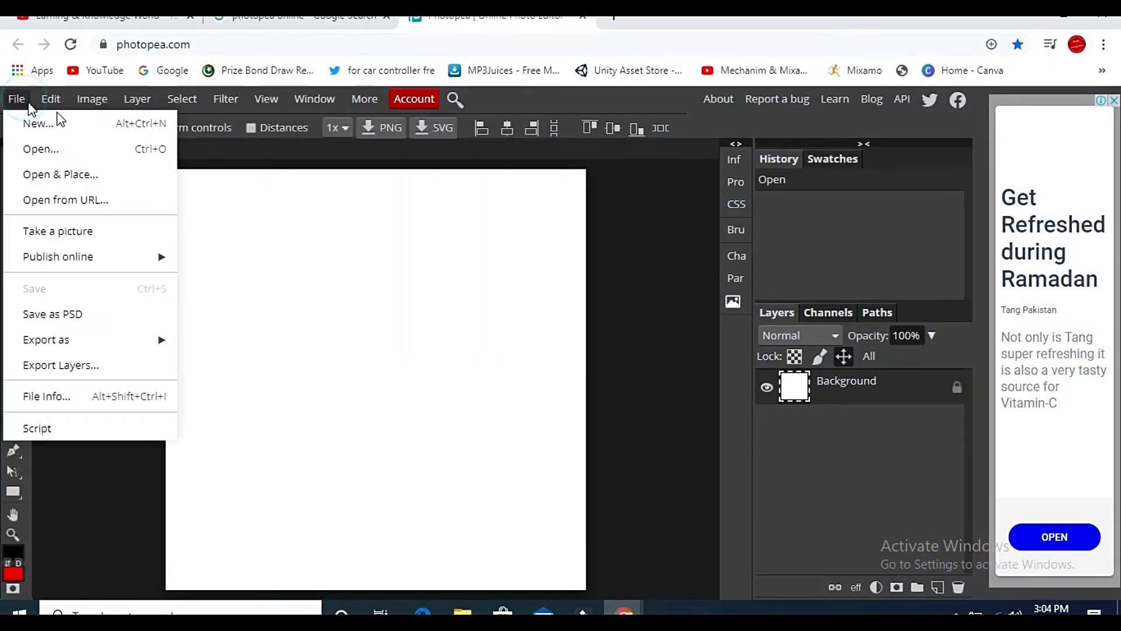
pyautogui.click(24, 152)
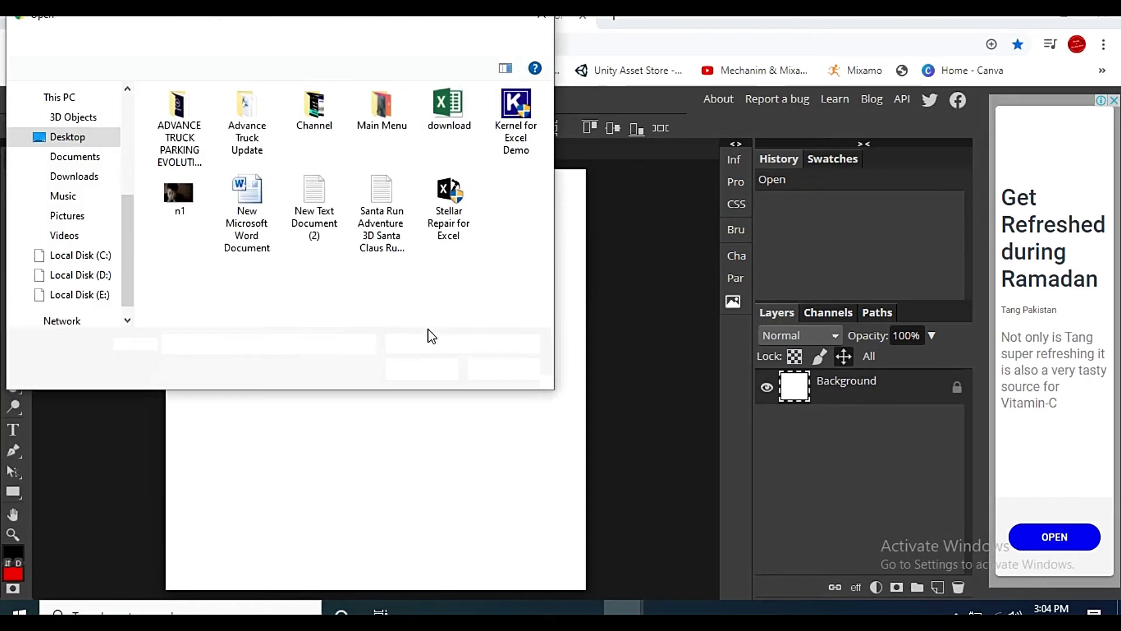
pyautogui.click(192, 205)
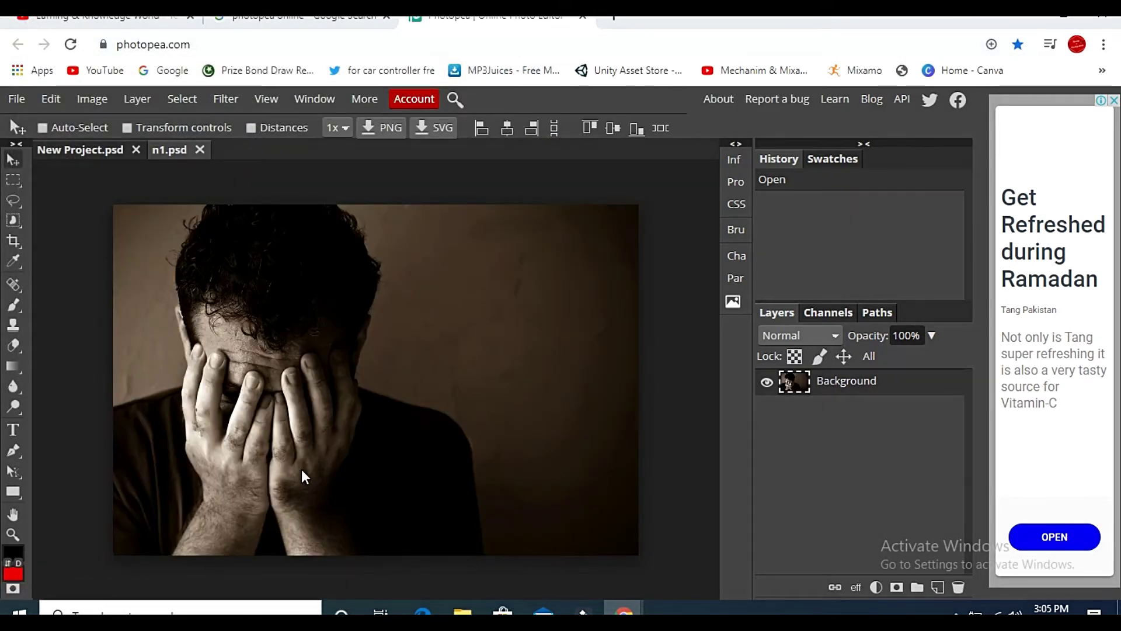
pyautogui.moveTo(113, 406); pyautogui.dragTo(115, 408)
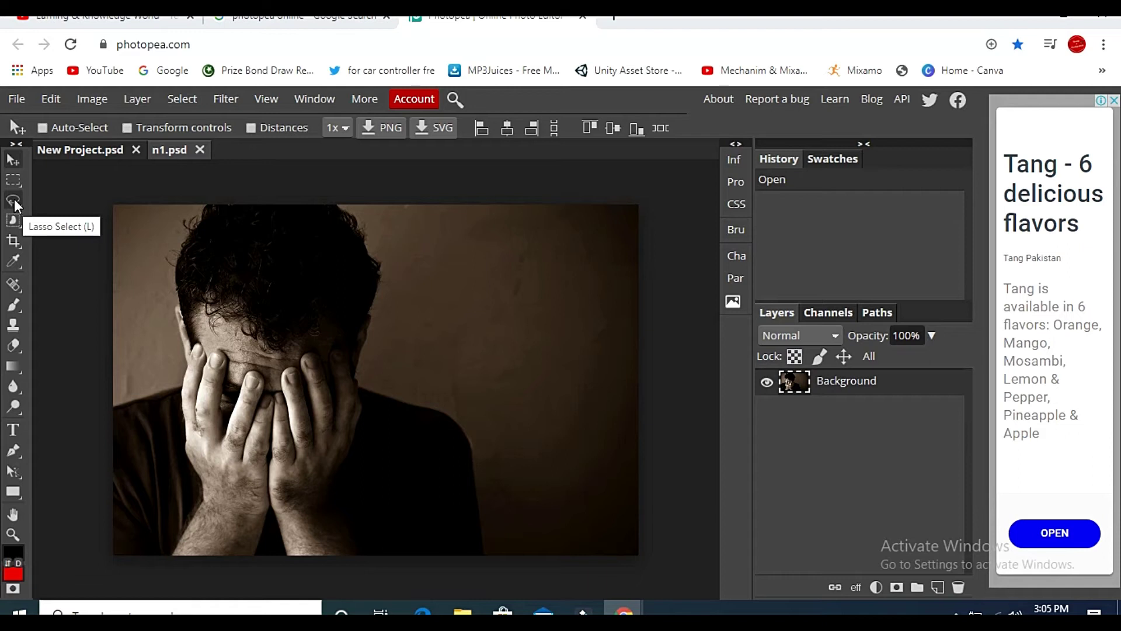
# Step: Lasso the wall left of and above the man's head, delete it, then undo the deletion
pyautogui.click(11, 202)
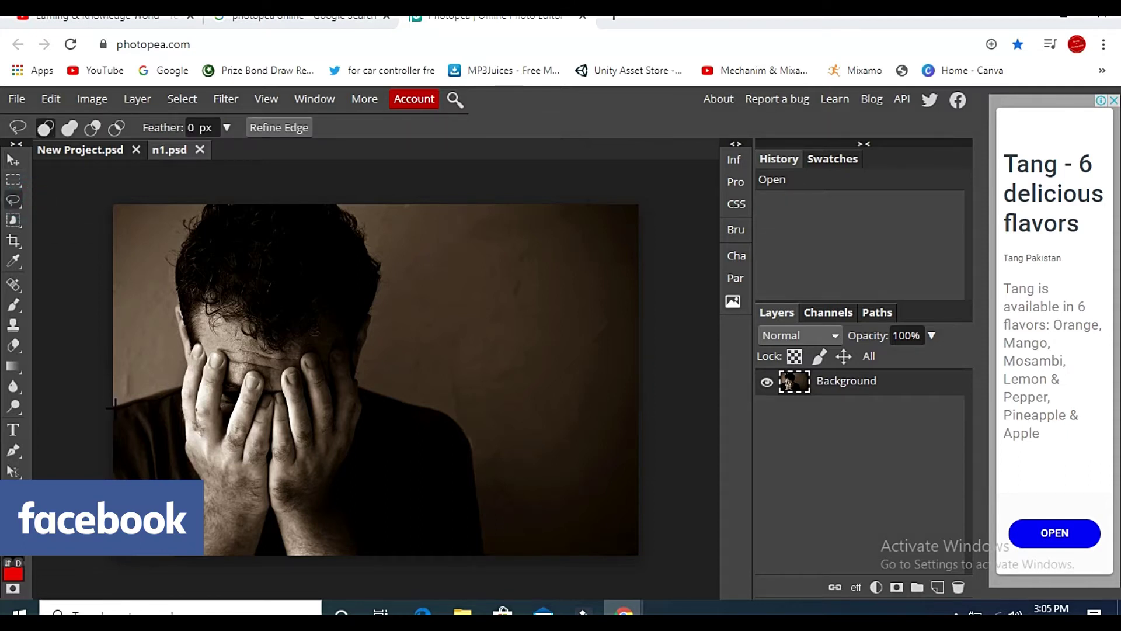
pyautogui.moveTo(113, 407)
pyautogui.mouseDown()
pyautogui.moveTo(182, 381)
pyautogui.moveTo(177, 250)
pyautogui.moveTo(215, 205)
pyautogui.moveTo(229, 204)
pyautogui.mouseUp()
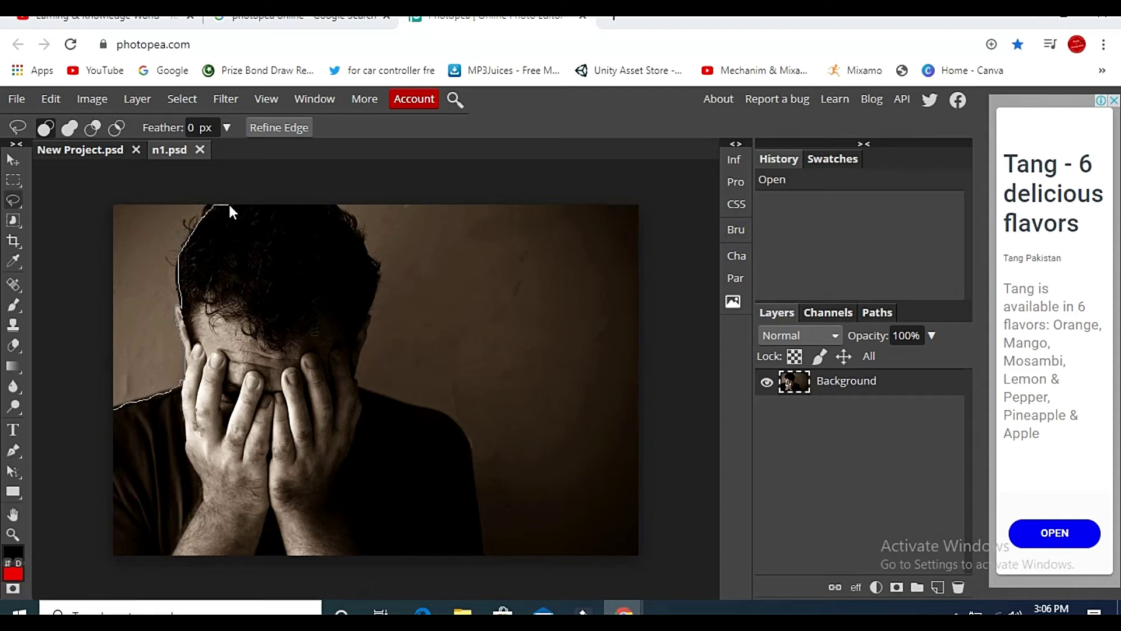
pyautogui.moveTo(301, 201)
pyautogui.mouseDown()
pyautogui.moveTo(336, 201)
pyautogui.moveTo(369, 240)
pyautogui.moveTo(375, 316)
pyautogui.moveTo(666, 343)
pyautogui.moveTo(661, 262)
pyautogui.moveTo(633, 203)
pyautogui.moveTo(642, 196)
pyautogui.moveTo(172, 200)
pyautogui.moveTo(123, 238)
pyautogui.moveTo(137, 195)
pyautogui.moveTo(200, 202)
pyautogui.moveTo(114, 184)
pyautogui.moveTo(122, 238)
pyautogui.moveTo(152, 225)
pyautogui.moveTo(106, 260)
pyautogui.moveTo(116, 404)
pyautogui.mouseUp()
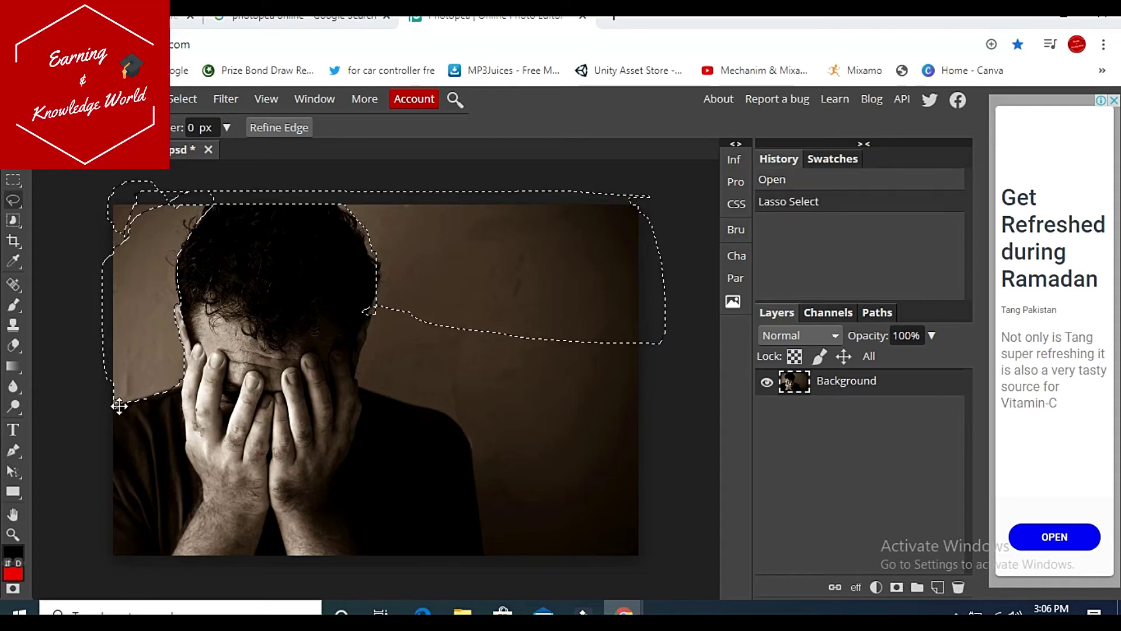
pyautogui.rightClick(130, 337)
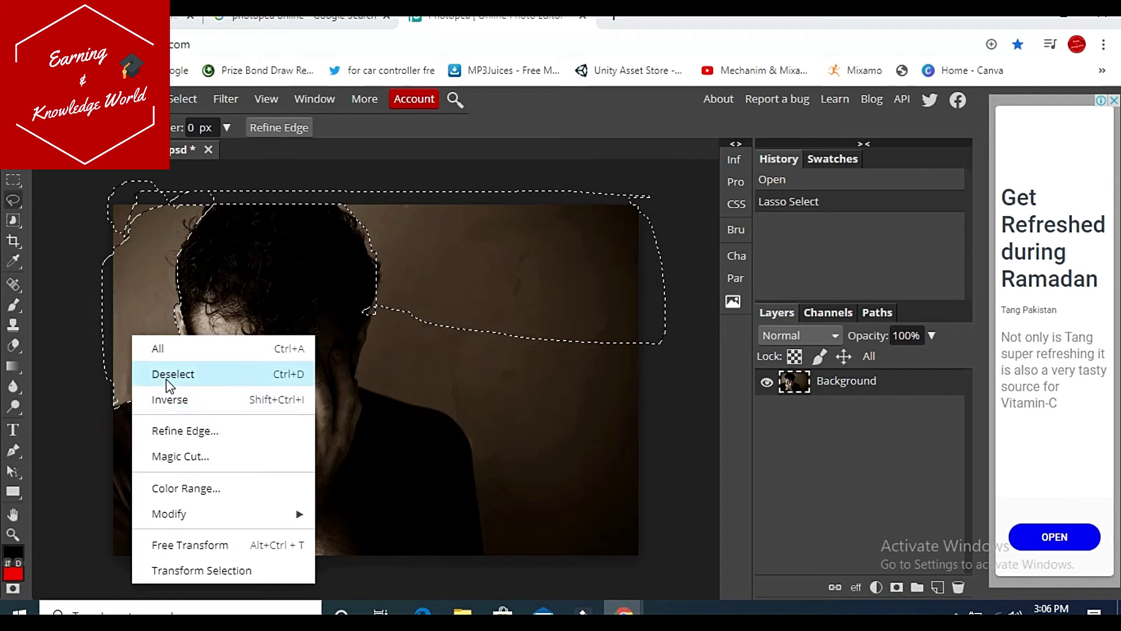
pyautogui.click(138, 300)
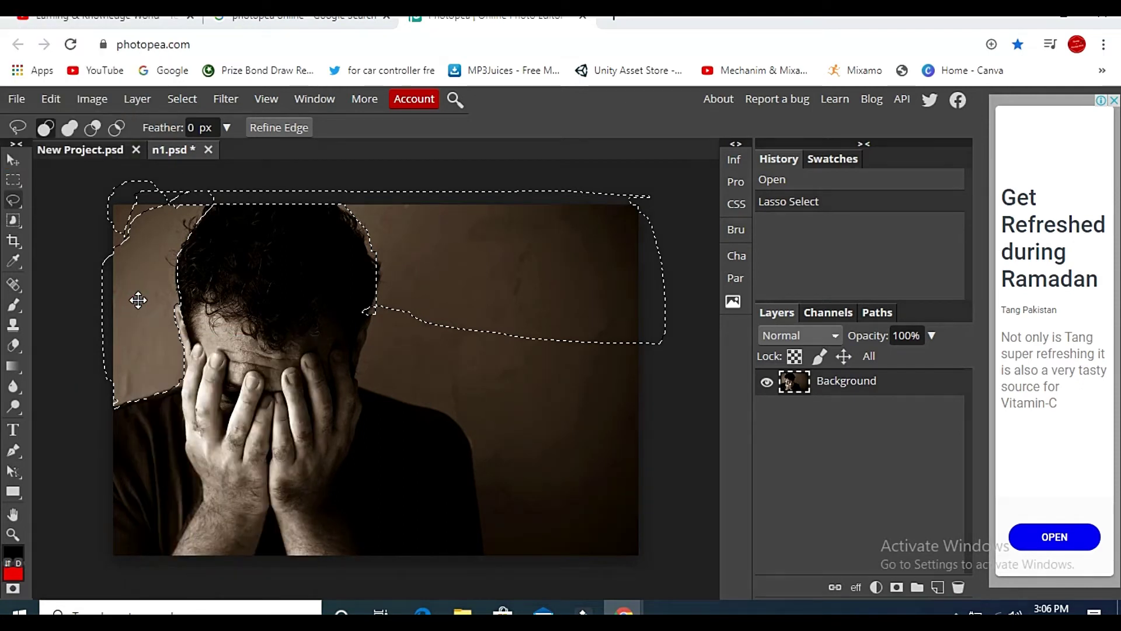
pyautogui.press('Delete')
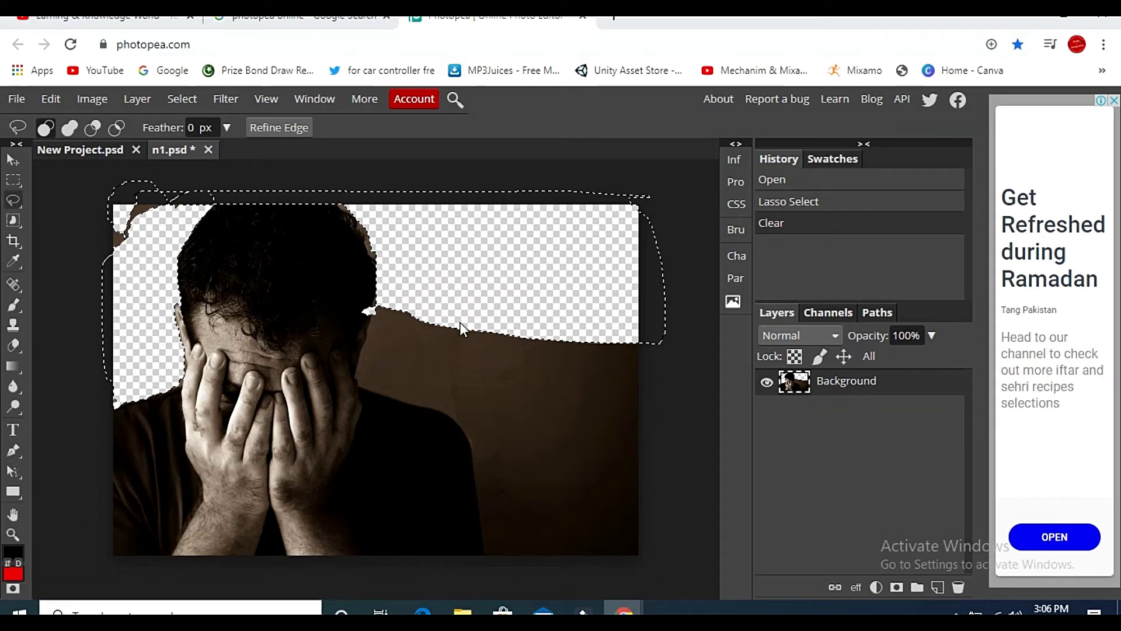
pyautogui.hotkey('ctrl', 'z')
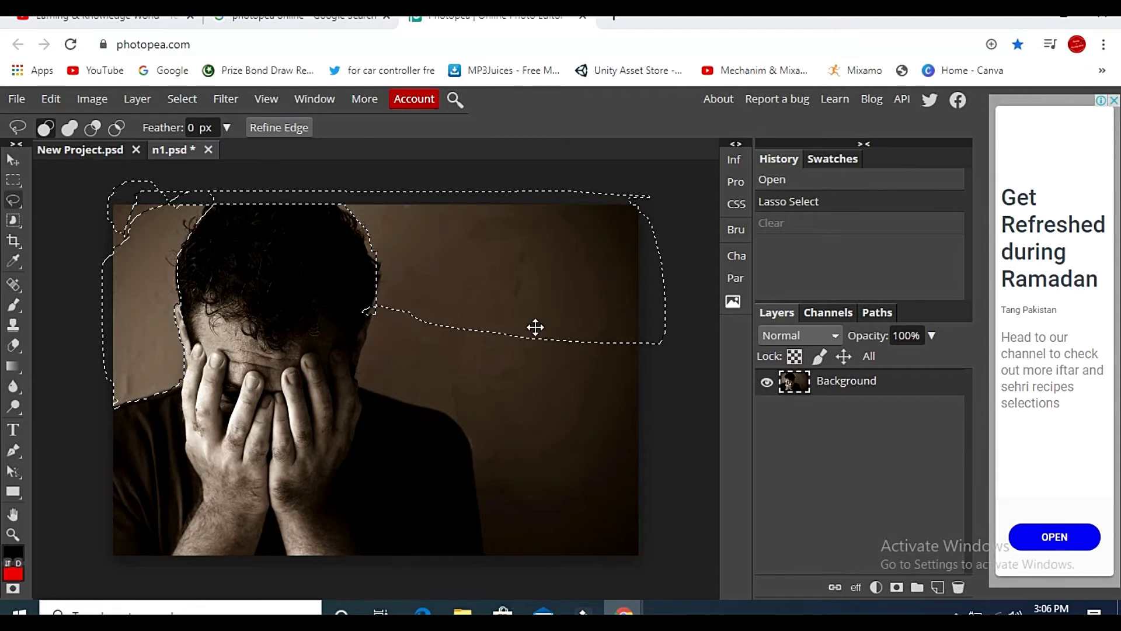
# Step: Clear the background selection, then zoom out and back in so the photo fills the view
pyautogui.click(665, 382)
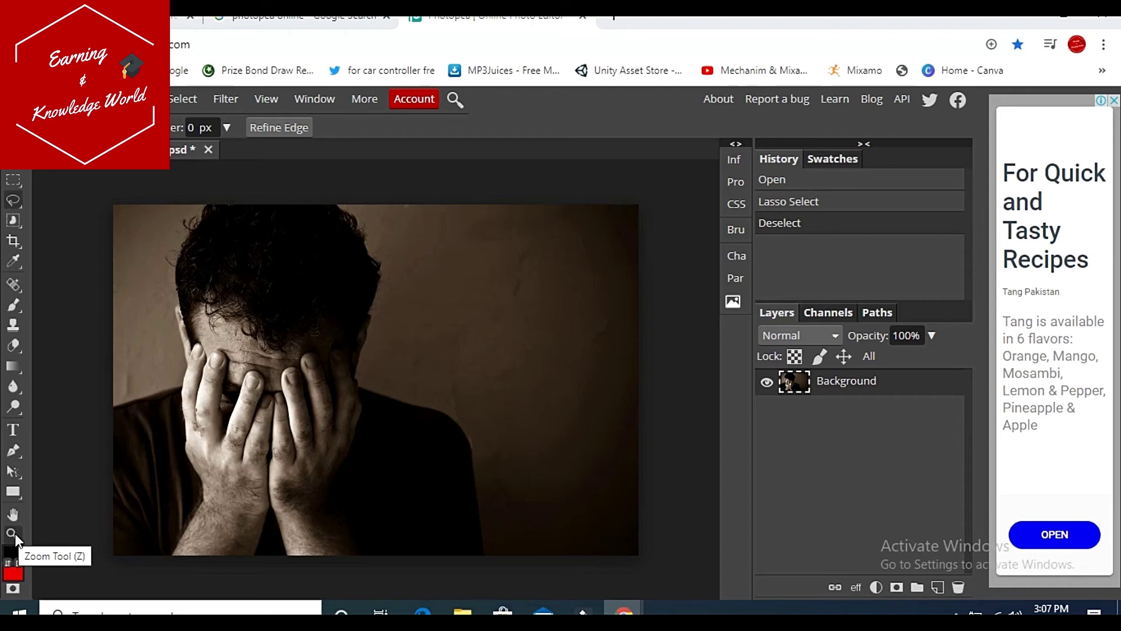
pyautogui.click(13, 534)
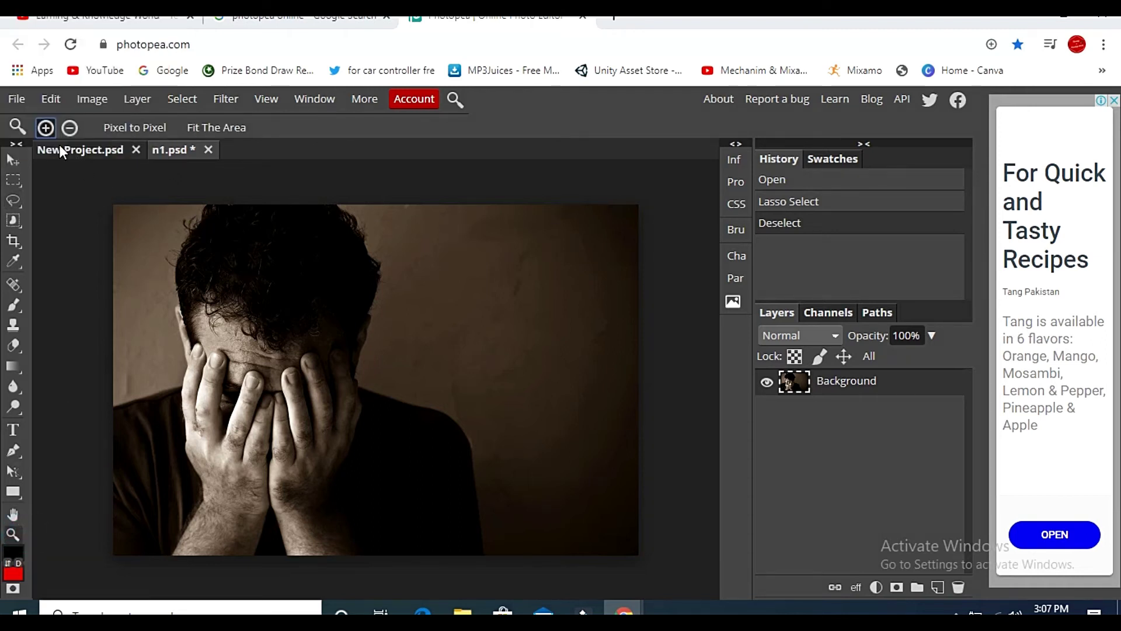
pyautogui.click(68, 128)
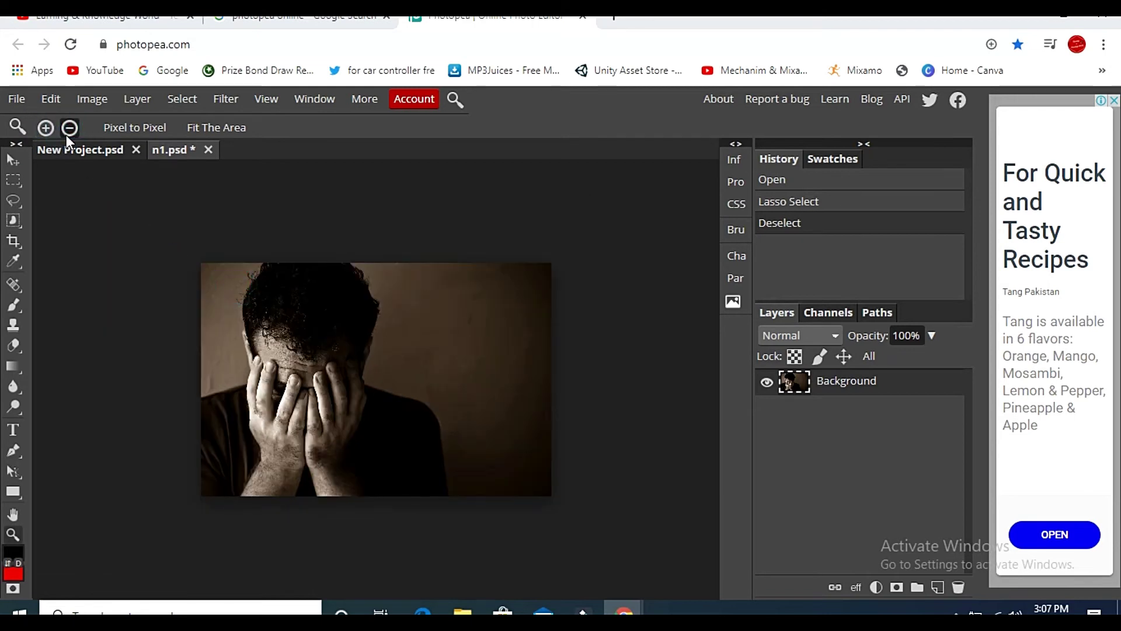
pyautogui.click(257, 298)
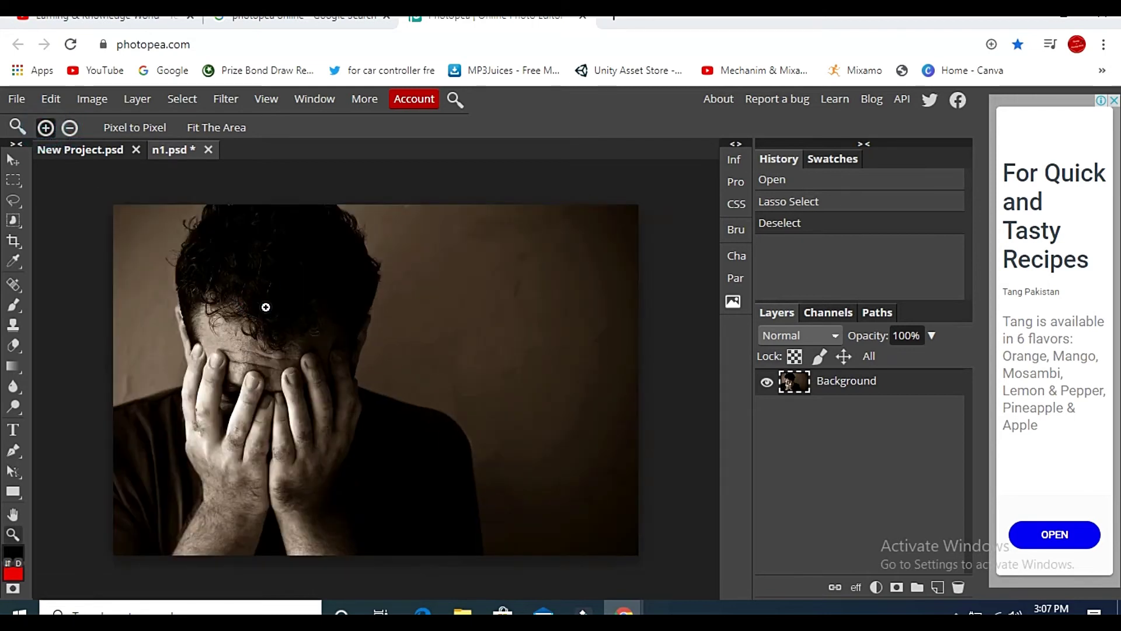
pyautogui.click(265, 307)
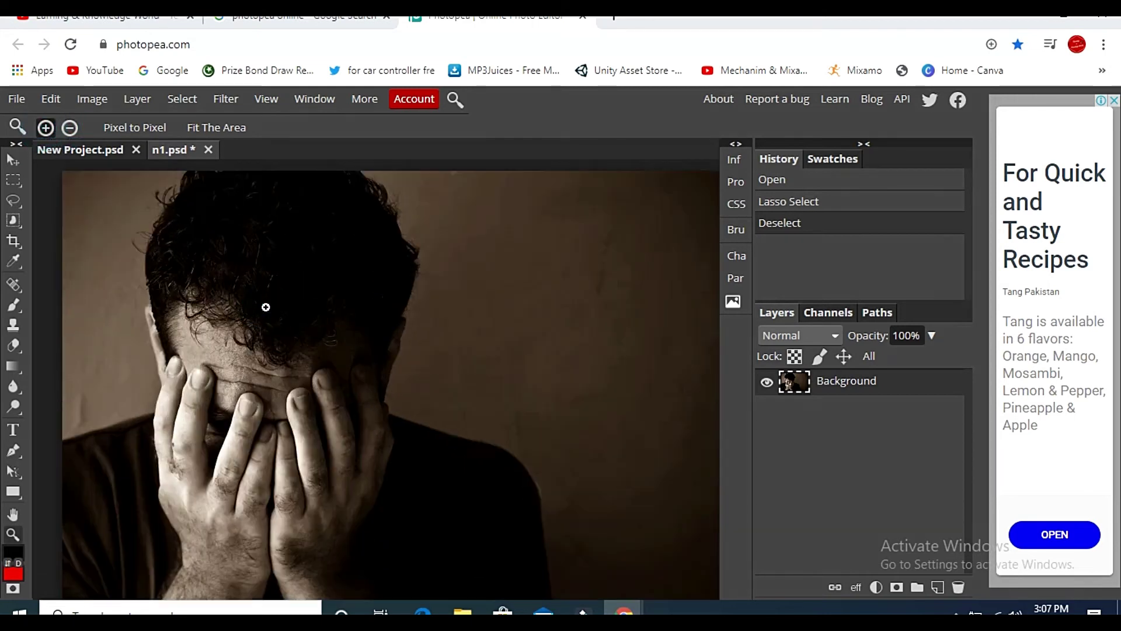
pyautogui.click(78, 127)
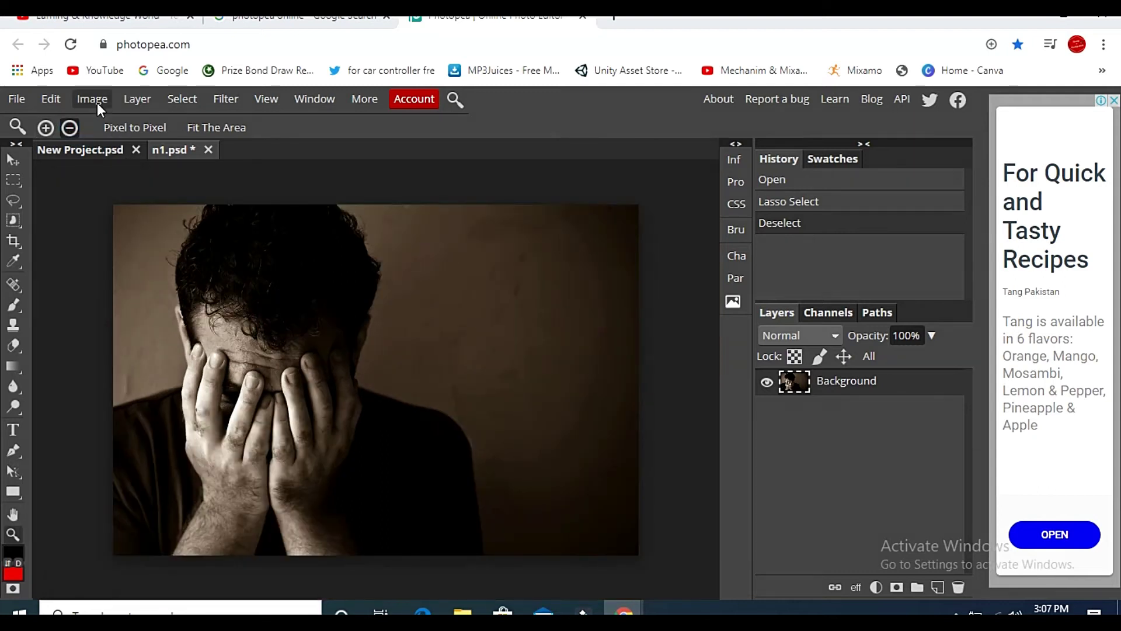
pyautogui.click(45, 127)
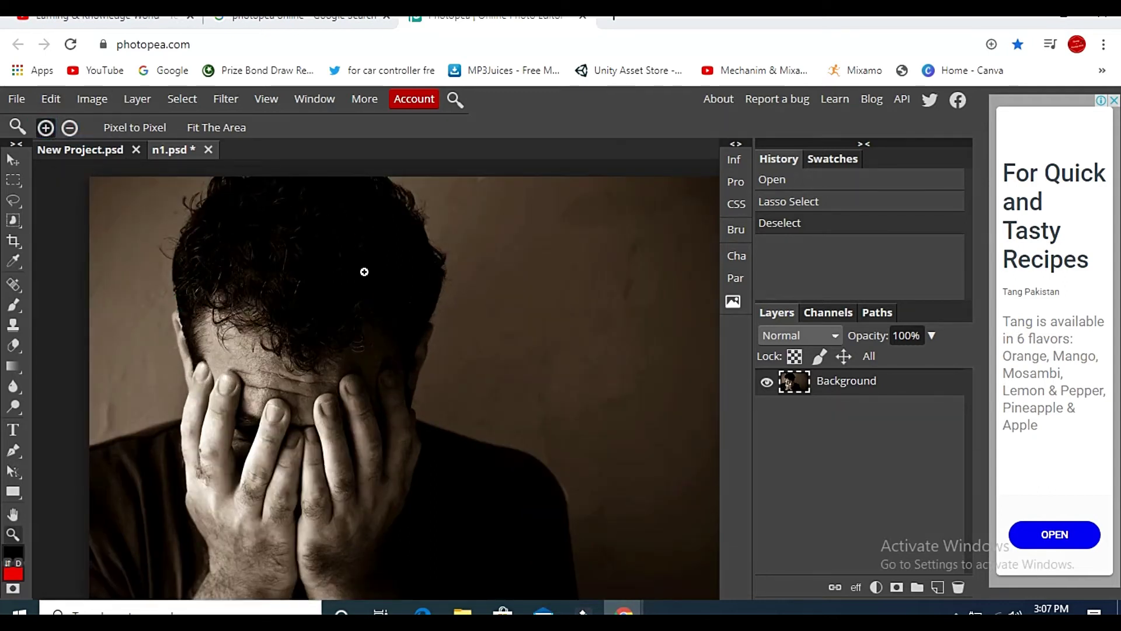
# Step: Lasso the wall beside the left shoulder and hair edge, and erase it to transparency
pyautogui.click(12, 203)
pyautogui.moveTo(89, 443)
pyautogui.mouseDown()
pyautogui.moveTo(182, 411)
pyautogui.moveTo(175, 308)
pyautogui.mouseUp()
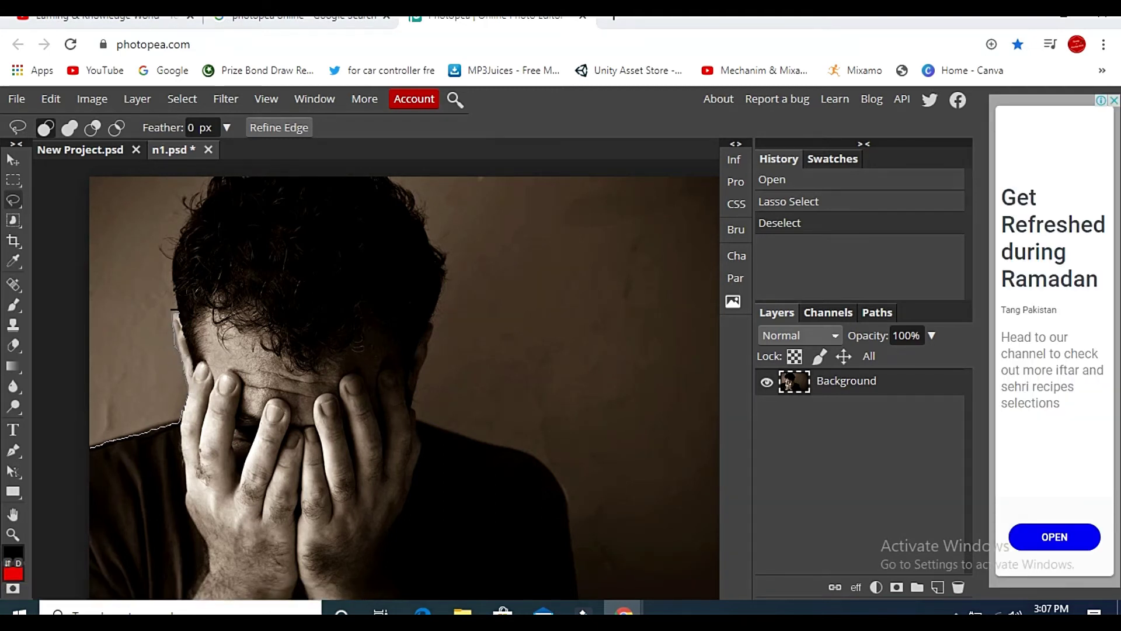
pyautogui.moveTo(196, 225)
pyautogui.mouseDown()
pyautogui.moveTo(209, 199)
pyautogui.moveTo(69, 170)
pyautogui.moveTo(74, 426)
pyautogui.moveTo(91, 447)
pyautogui.mouseUp()
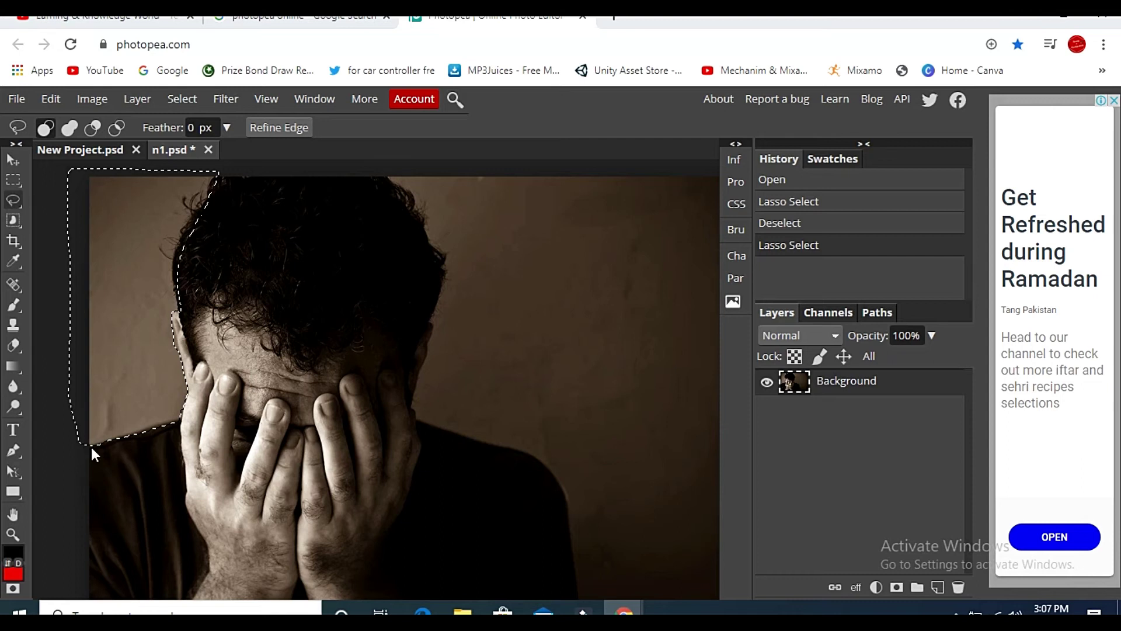
pyautogui.press('Delete')
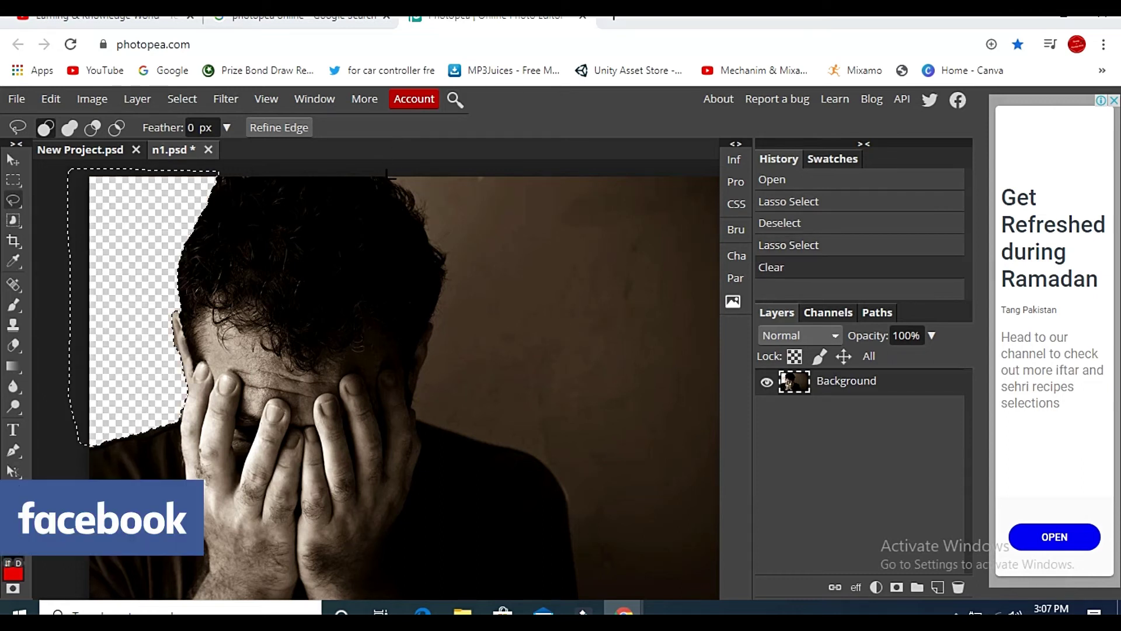
# Step: Lasso and erase the wall right of the hair, including a leftover sliver beside the head
pyautogui.moveTo(385, 174)
pyautogui.mouseDown()
pyautogui.moveTo(436, 236)
pyautogui.moveTo(416, 412)
pyautogui.mouseUp()
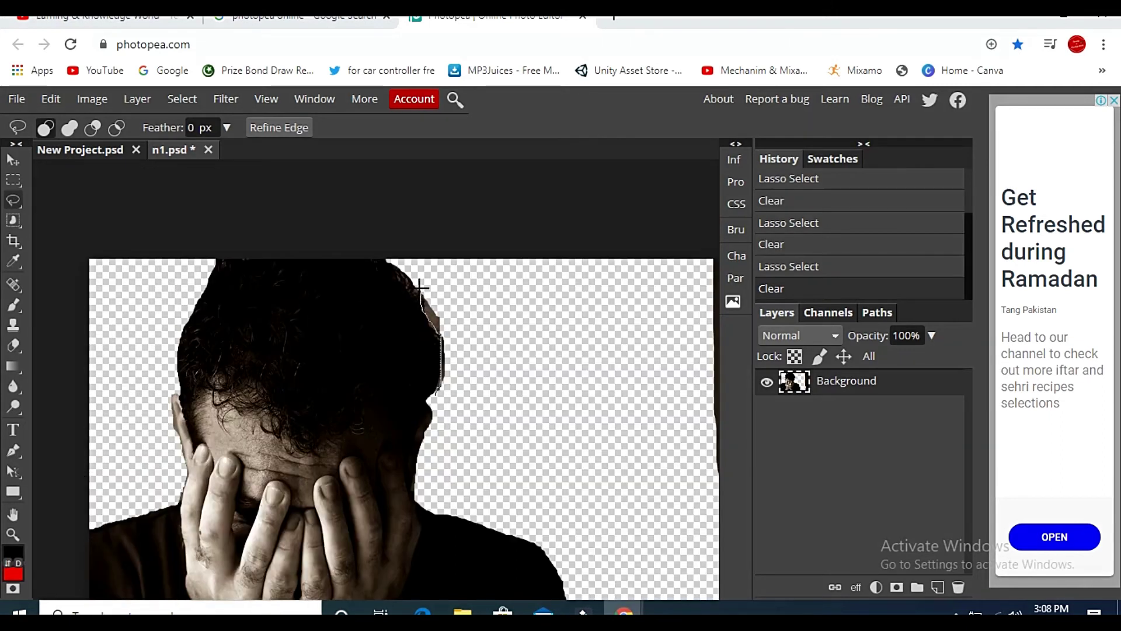
pyautogui.moveTo(417, 285)
pyautogui.mouseDown()
pyautogui.moveTo(433, 283)
pyautogui.moveTo(459, 328)
pyautogui.moveTo(450, 379)
pyautogui.moveTo(436, 393)
pyautogui.mouseUp()
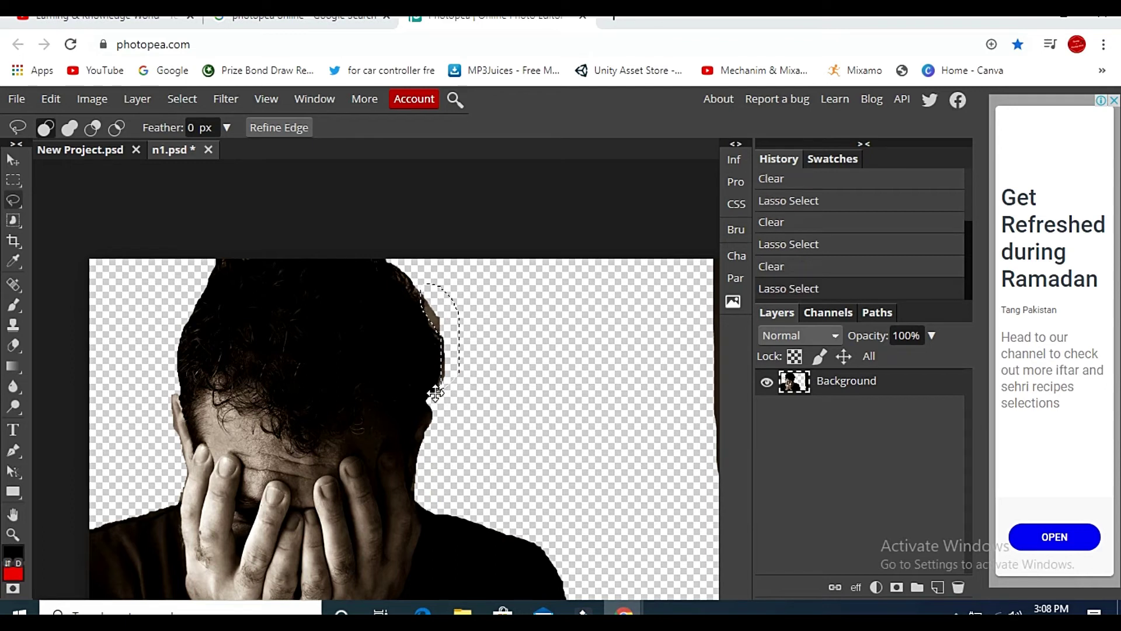
pyautogui.press('Delete')
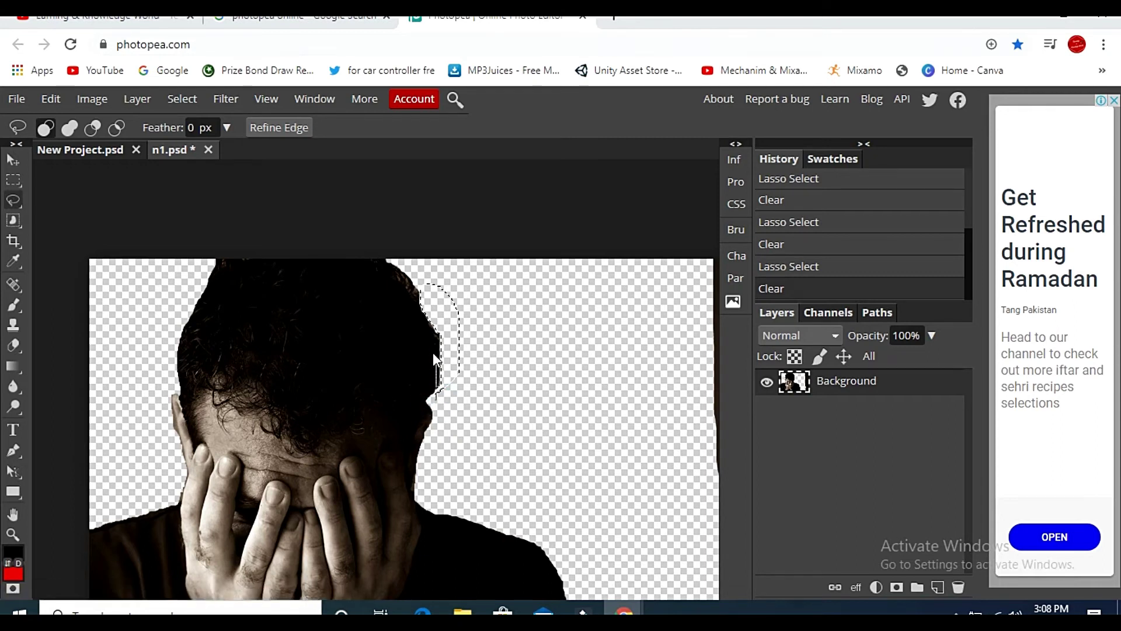
pyautogui.moveTo(429, 324)
pyautogui.mouseDown()
pyautogui.moveTo(480, 331)
pyautogui.moveTo(435, 399)
pyautogui.mouseUp()
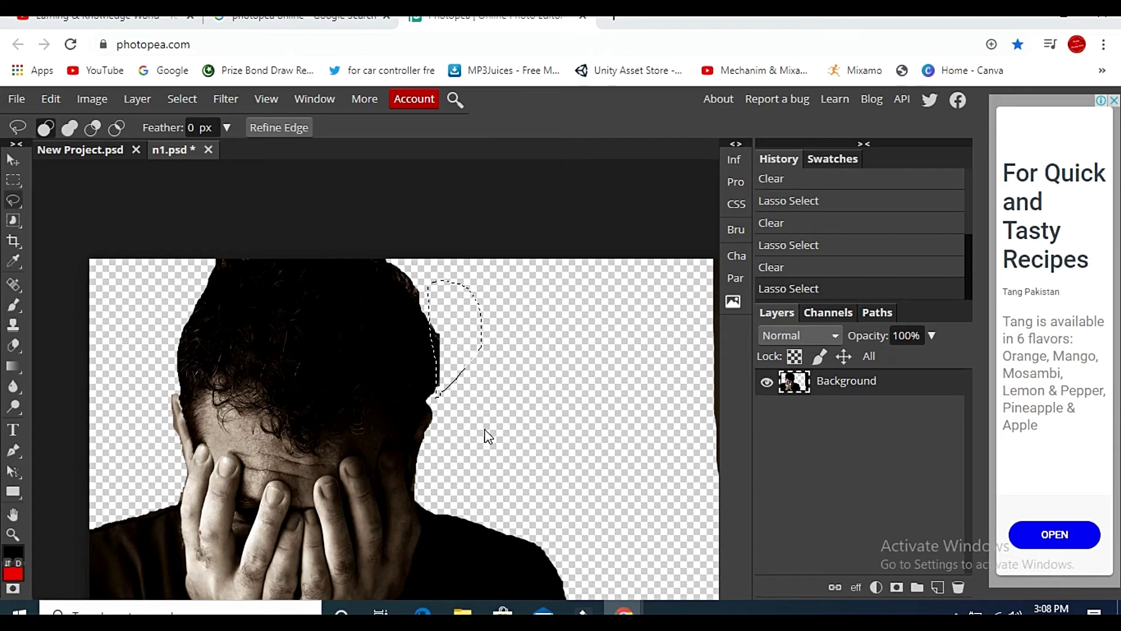
pyautogui.press('Delete')
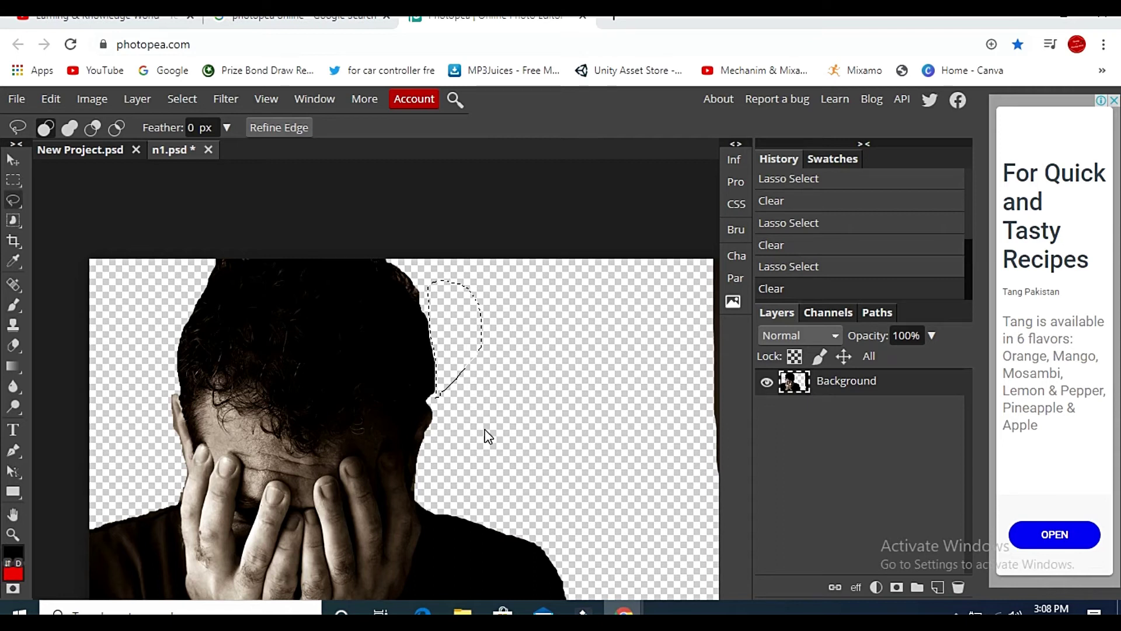
# Step: Zoom in on the hands and forehead, then back out to frame the whole cut-out
pyautogui.scroll(-3, 493, 418)
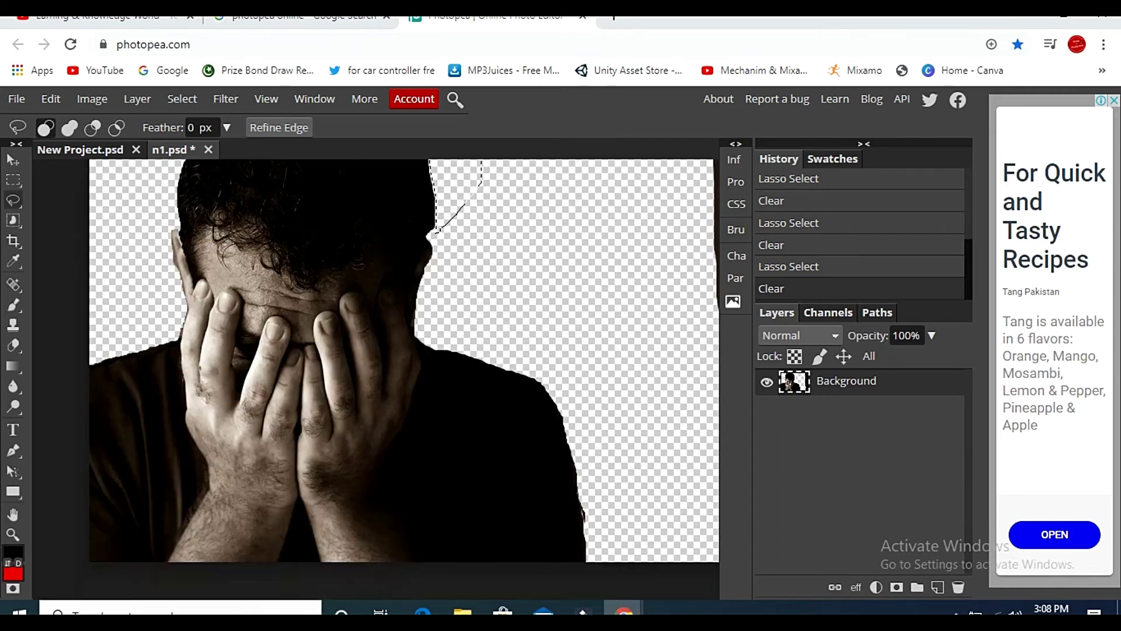
pyautogui.scroll(-5, 497, 420)
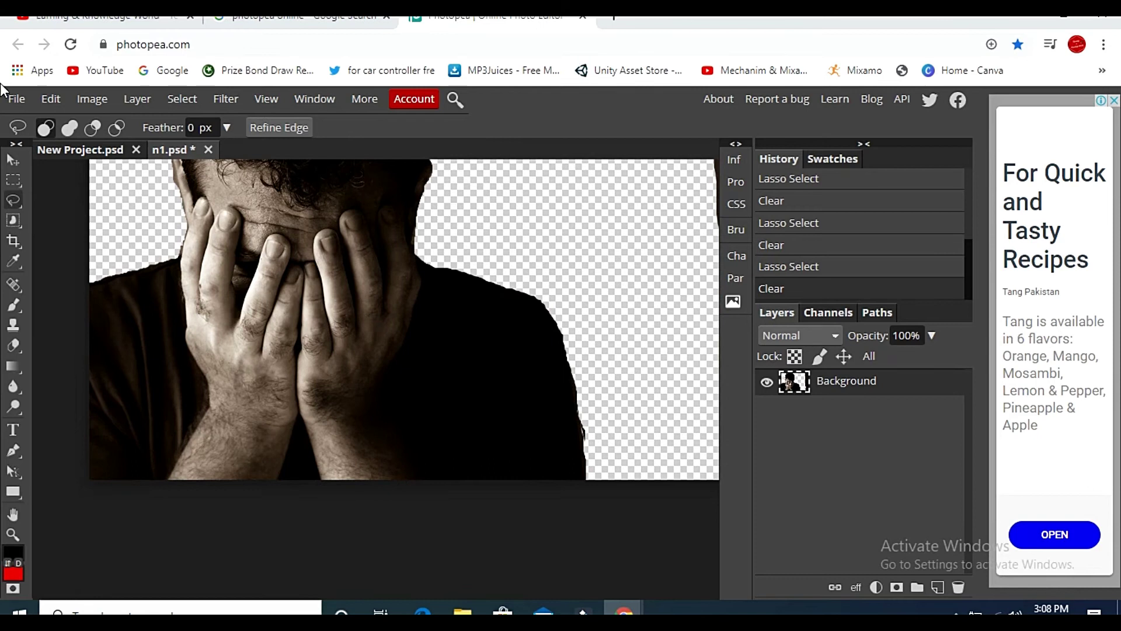
pyautogui.scroll(7, 70, 201)
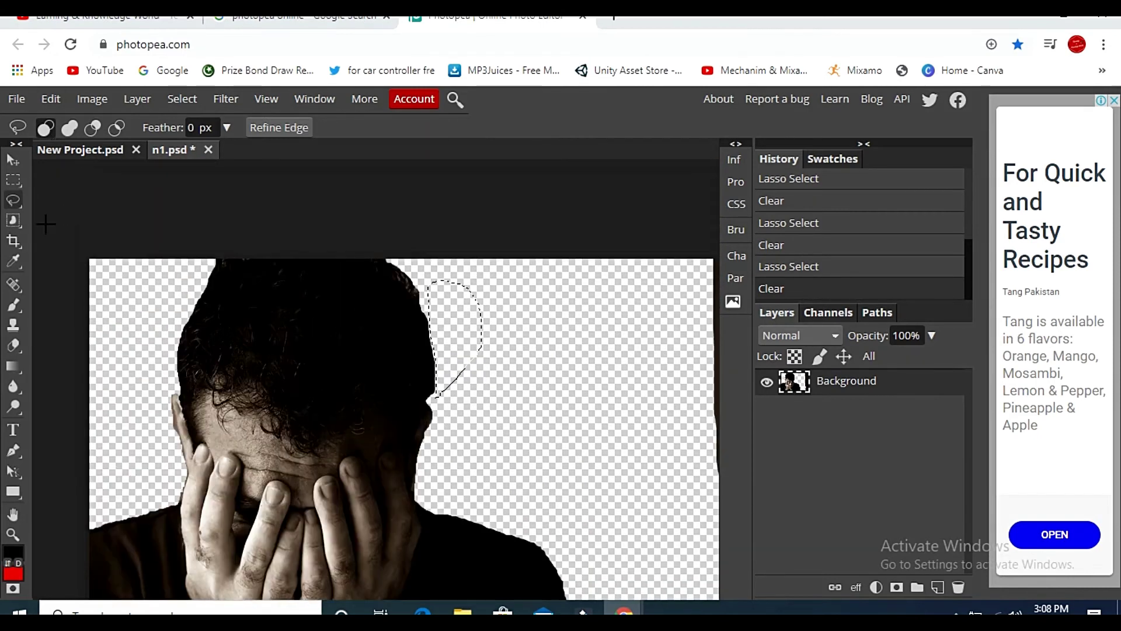
pyautogui.click(13, 535)
pyautogui.click(160, 336)
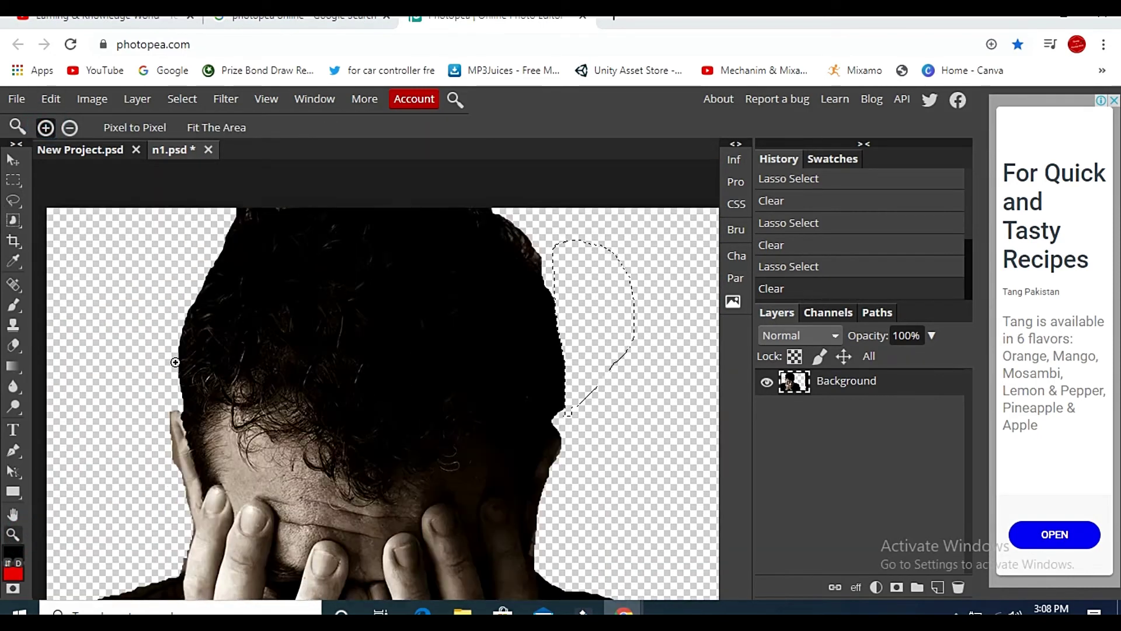
pyautogui.click(225, 390)
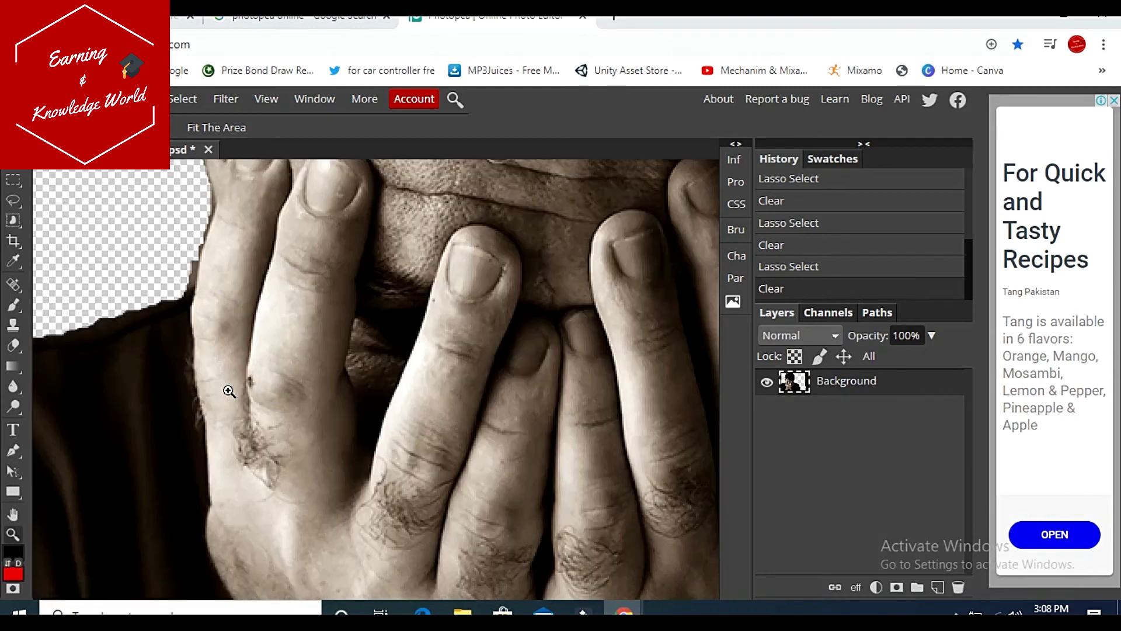
pyautogui.click(229, 391)
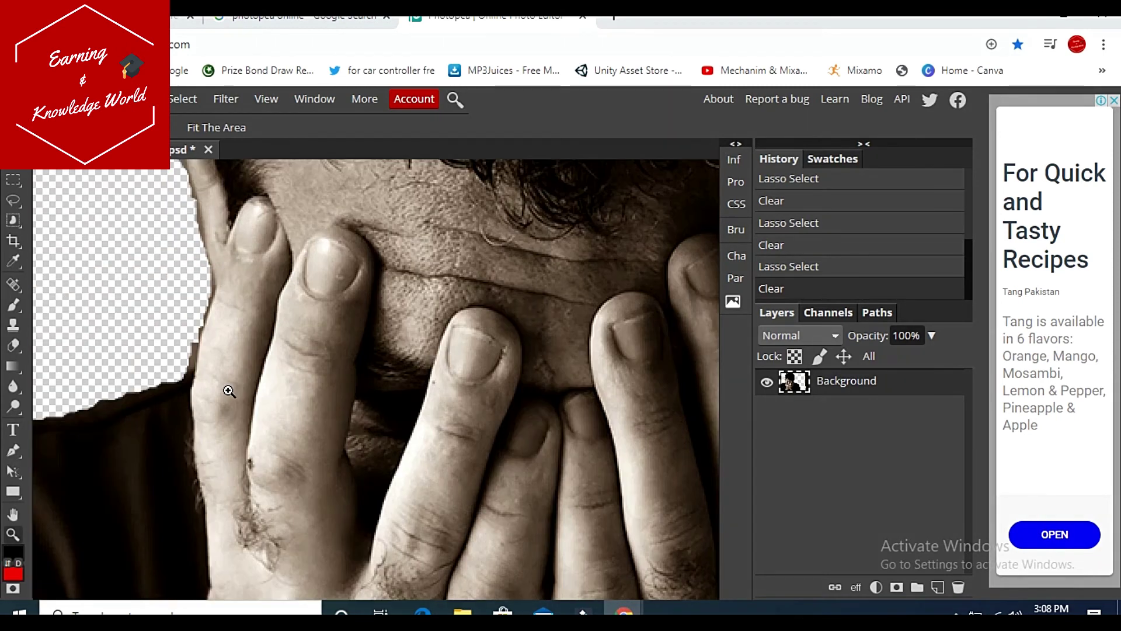
pyautogui.keyDown('alt'); pyautogui.click(344, 358); pyautogui.keyUp('alt')
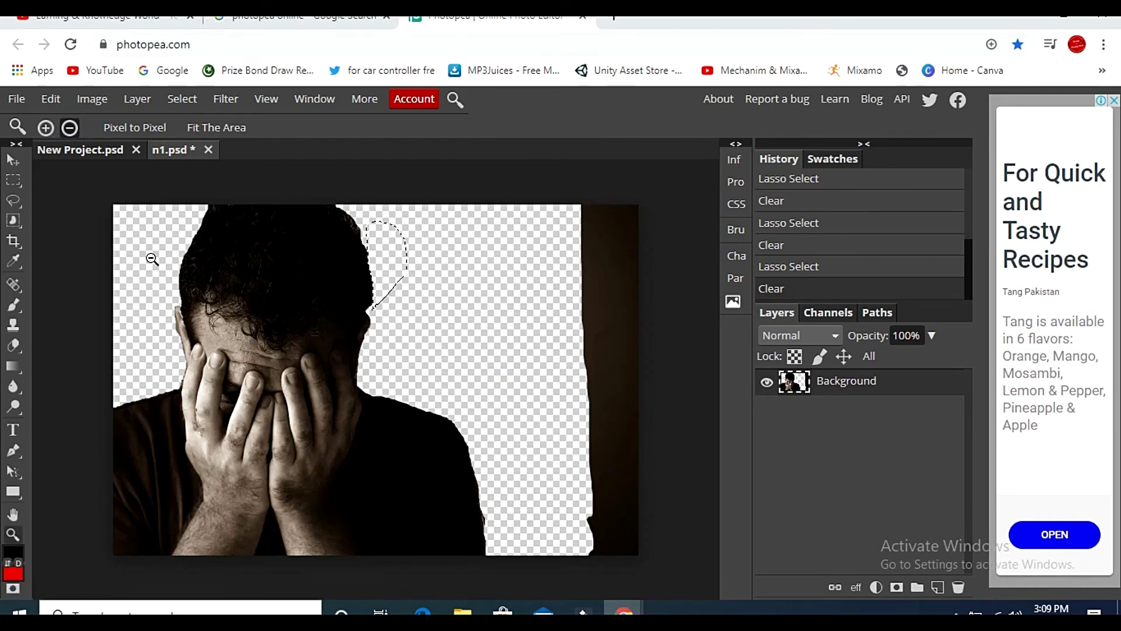
pyautogui.click(45, 128)
pyautogui.click(243, 348)
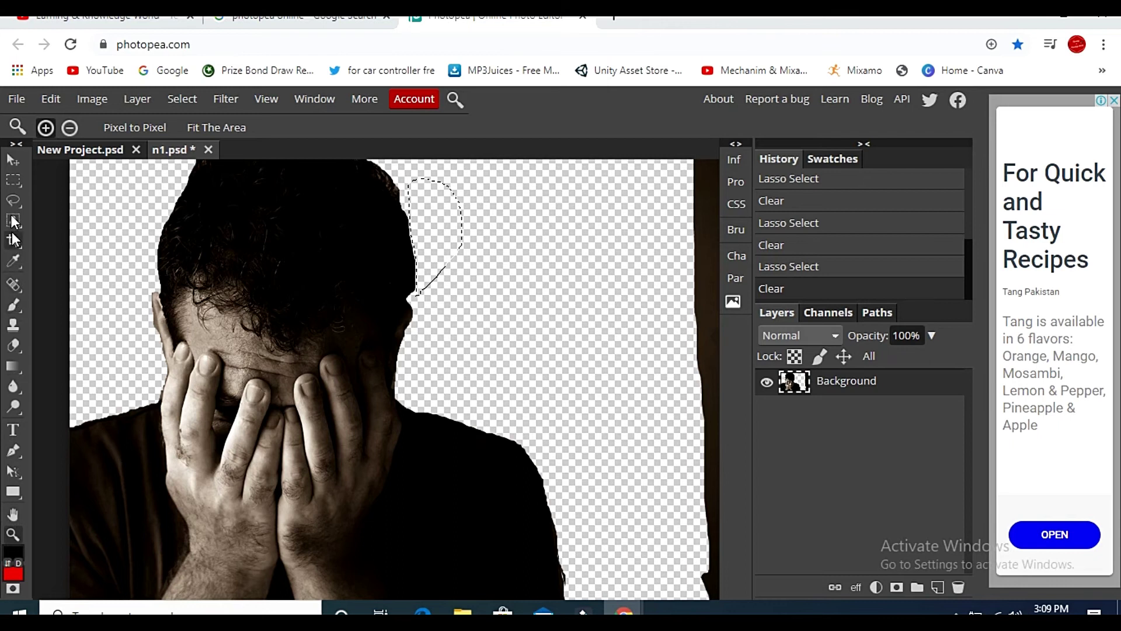
# Step: Blur the cut-out edge along the shirt and a spot on the left edge
pyautogui.click(12, 388)
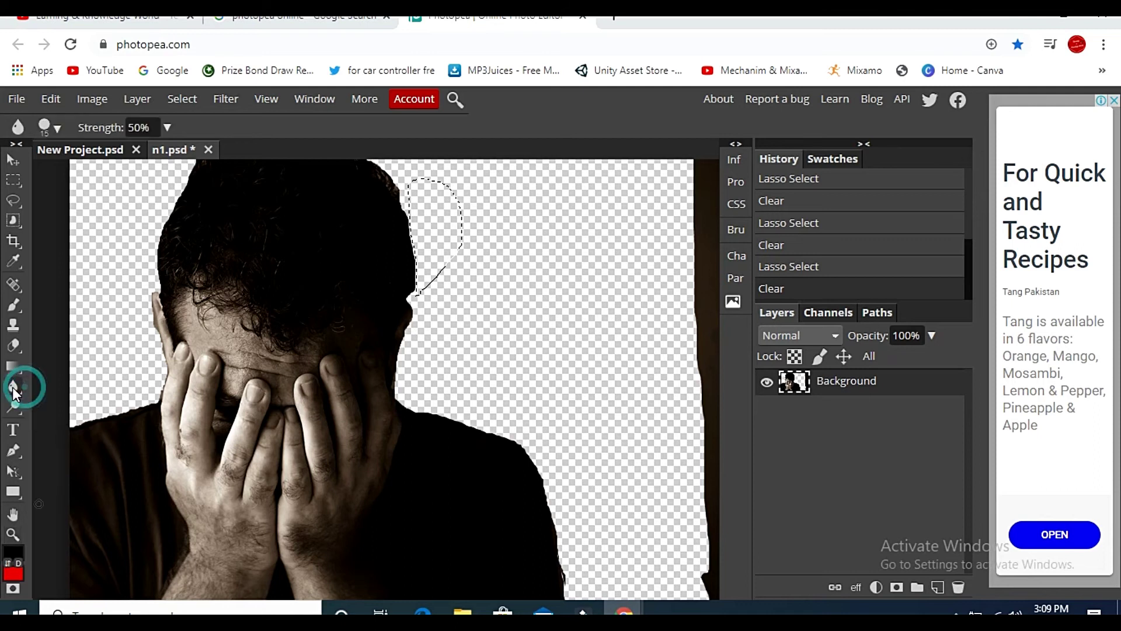
pyautogui.moveTo(74, 432); pyautogui.dragTo(96, 422)
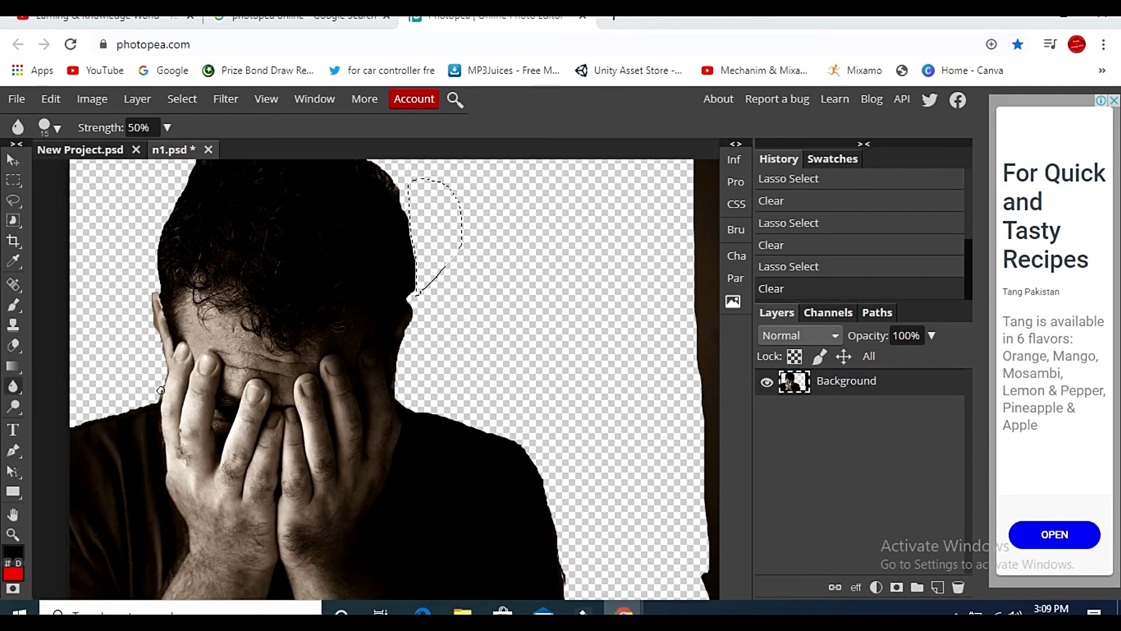
pyautogui.click(160, 390)
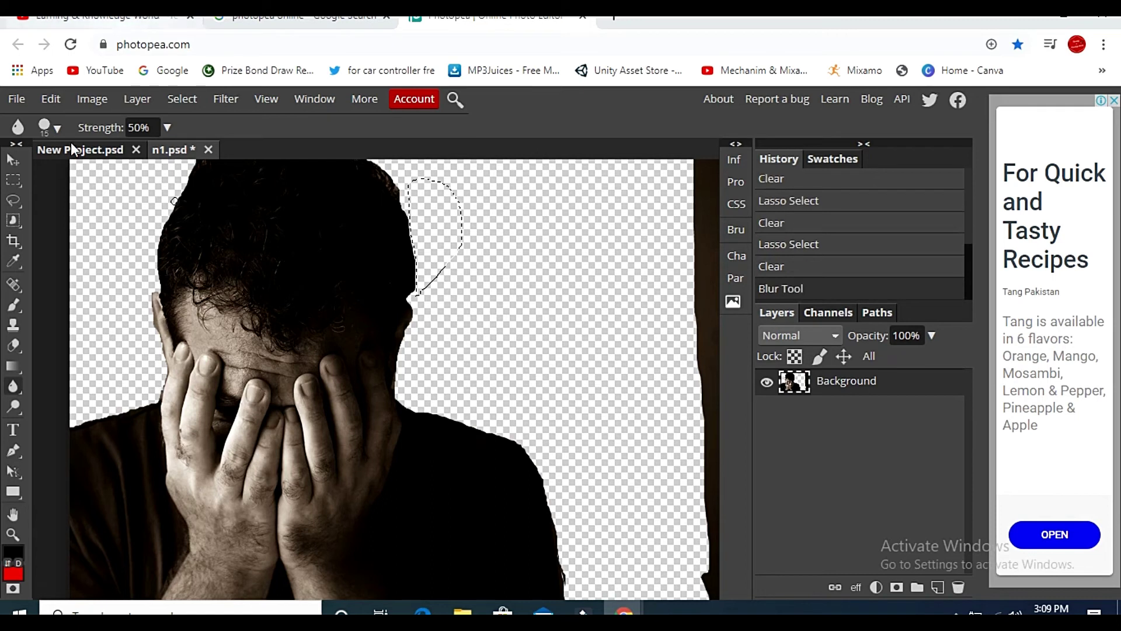
# Step: Adjust the blur strength slider, raising it briefly before lowering it to 15%
pyautogui.click(167, 128)
pyautogui.moveTo(131, 152); pyautogui.dragTo(157, 153)
pyautogui.click(144, 231)
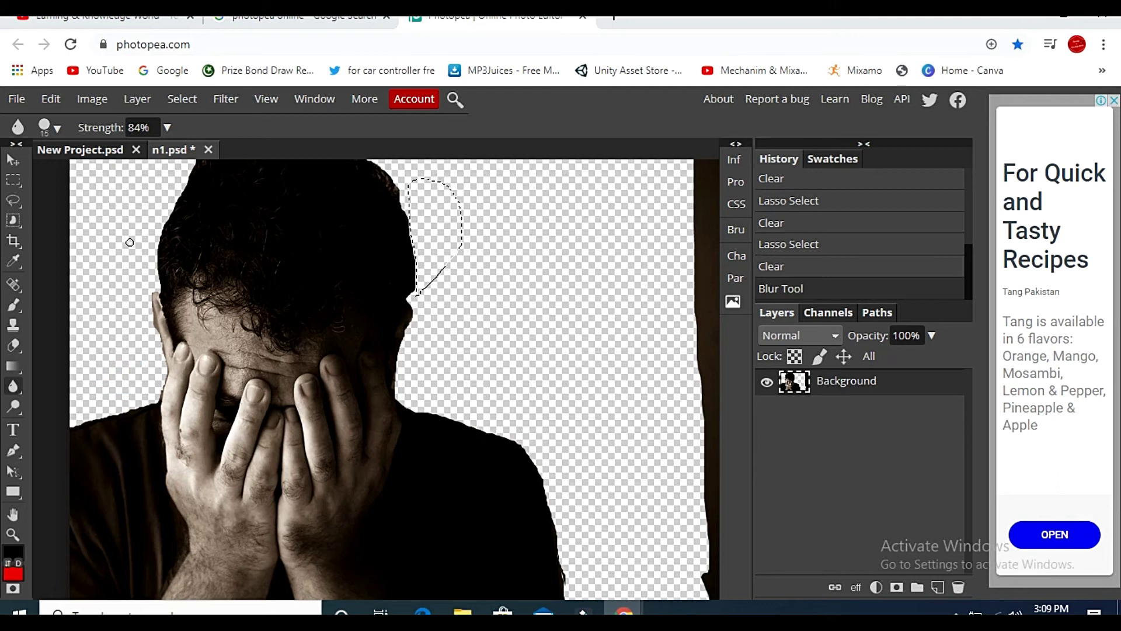
pyautogui.click(167, 127)
pyautogui.moveTo(158, 152); pyautogui.dragTo(97, 154)
pyautogui.click(117, 414)
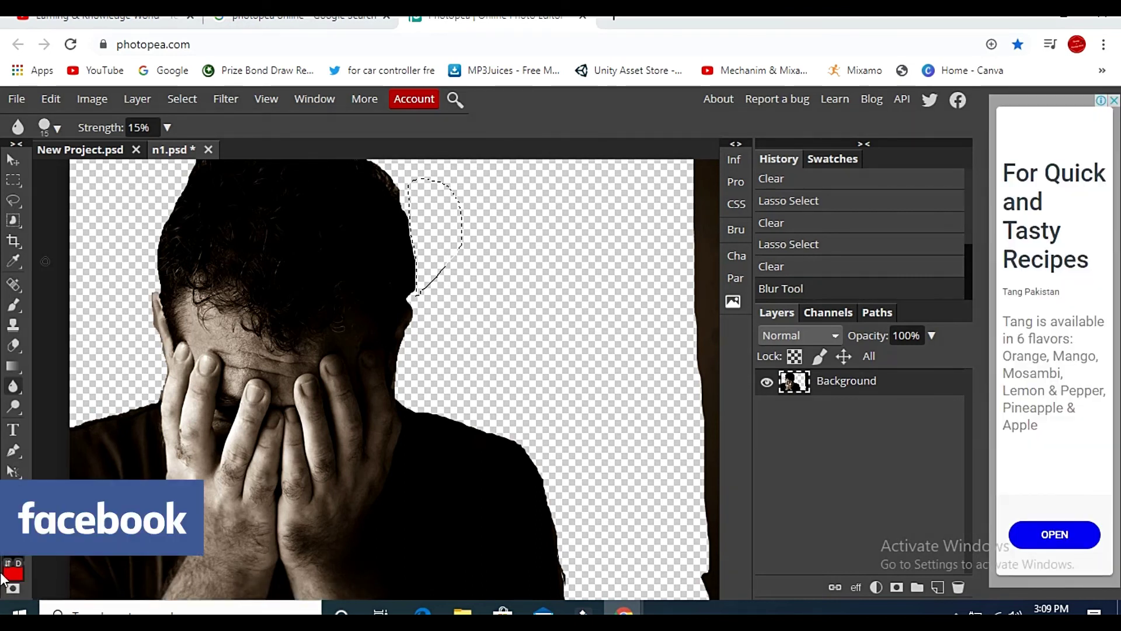
# Step: Resize the blur brush with the Size slider, settling at 157 px
pyautogui.click(57, 127)
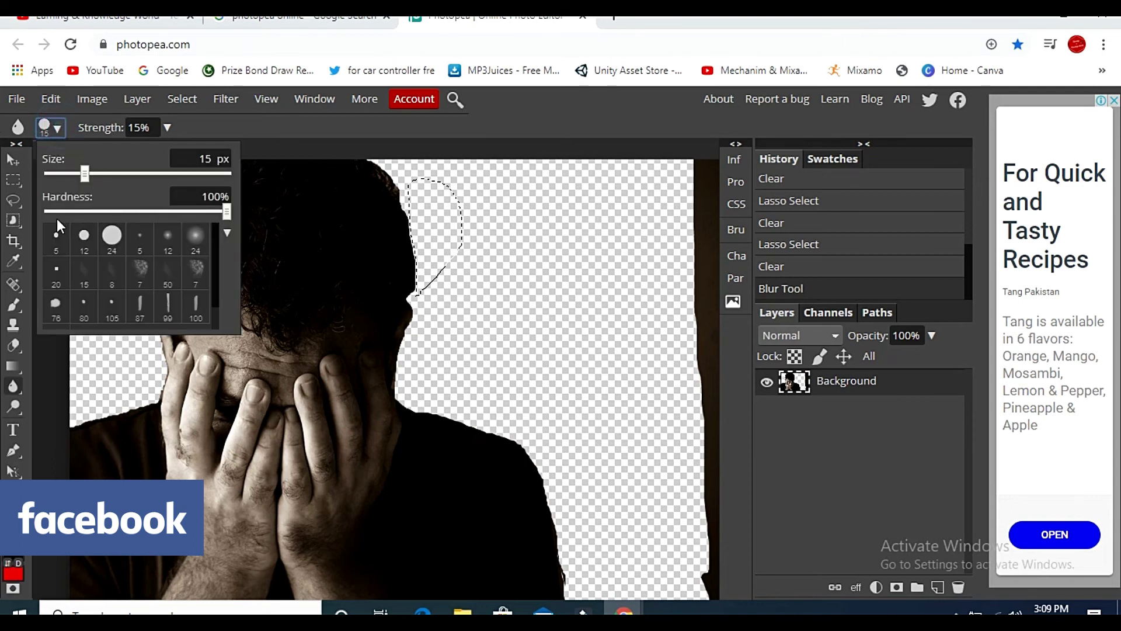
pyautogui.moveTo(82, 174); pyautogui.dragTo(155, 174)
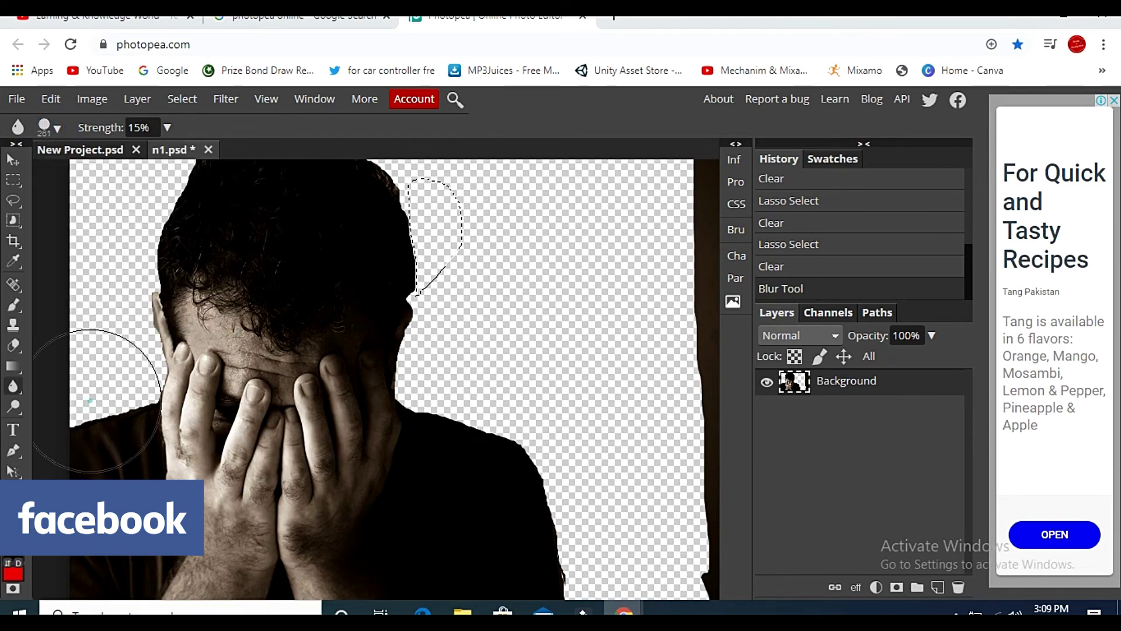
pyautogui.click(55, 129)
pyautogui.click(57, 128)
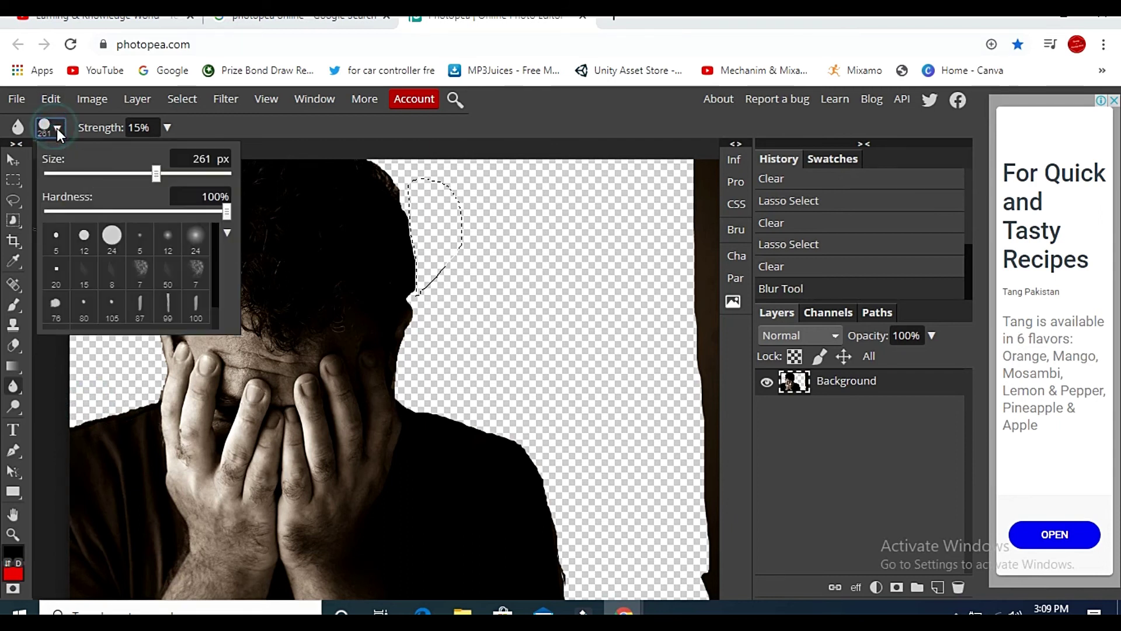
pyautogui.moveTo(149, 173)
pyautogui.mouseDown()
pyautogui.moveTo(103, 172)
pyautogui.moveTo(113, 173)
pyautogui.mouseUp()
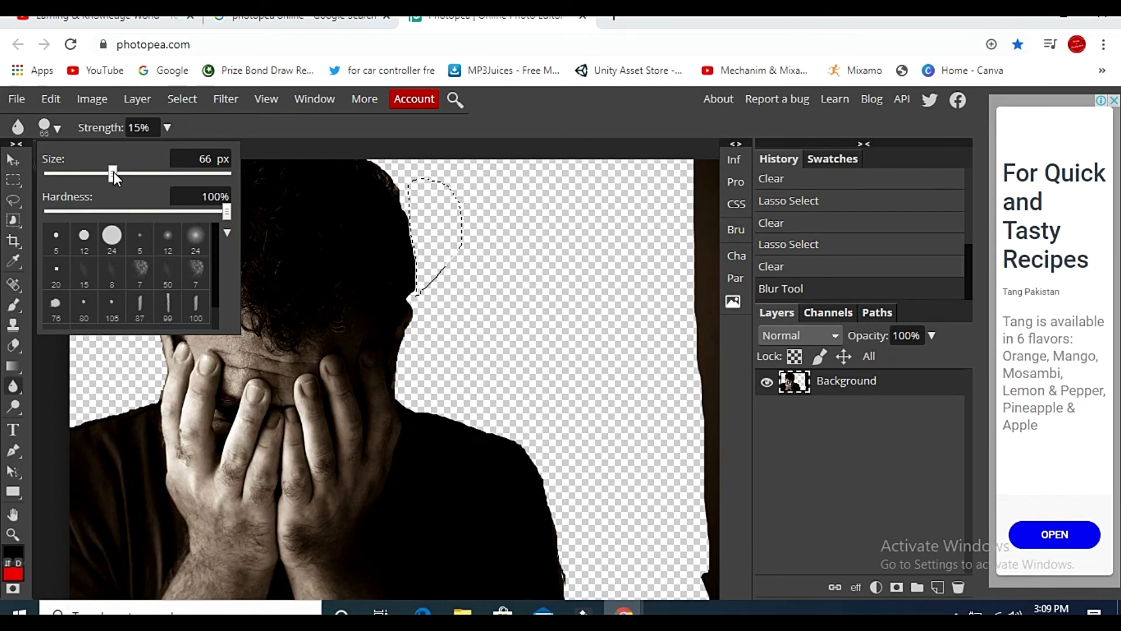
pyautogui.moveTo(114, 174); pyautogui.dragTo(160, 174)
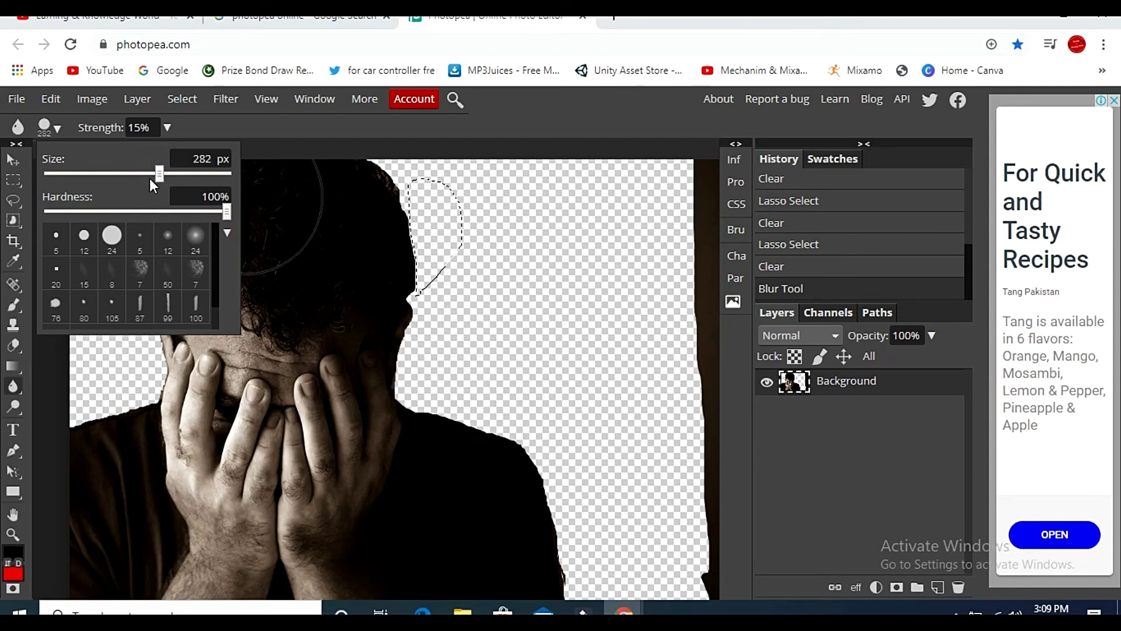
pyautogui.moveTo(153, 174); pyautogui.dragTo(106, 174)
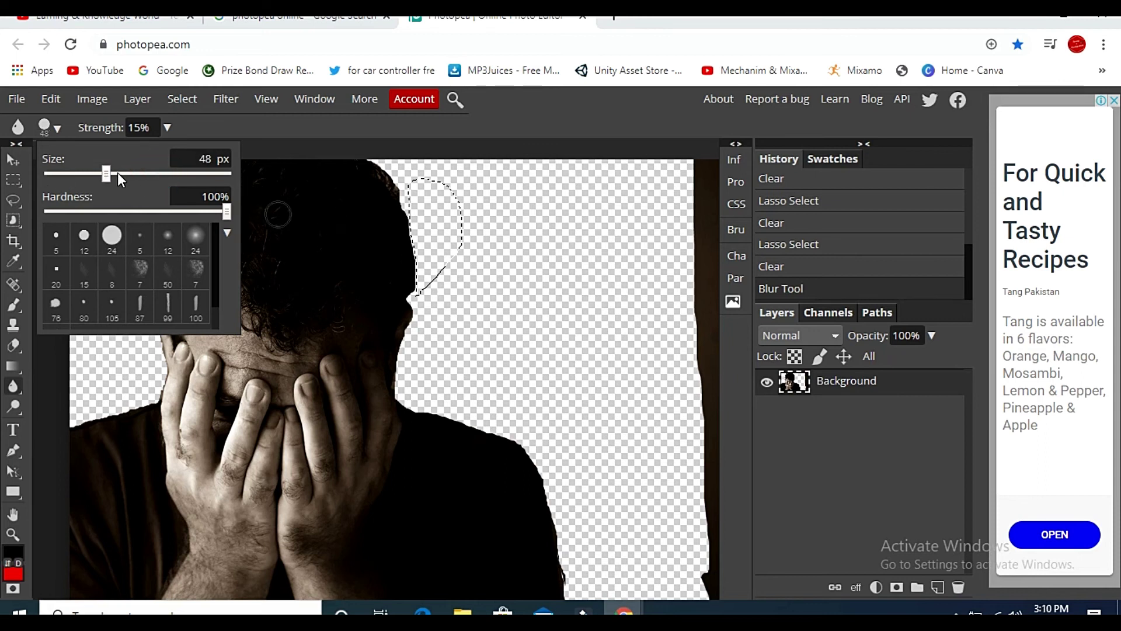
pyautogui.click(117, 173)
pyautogui.moveTo(124, 172); pyautogui.dragTo(140, 173)
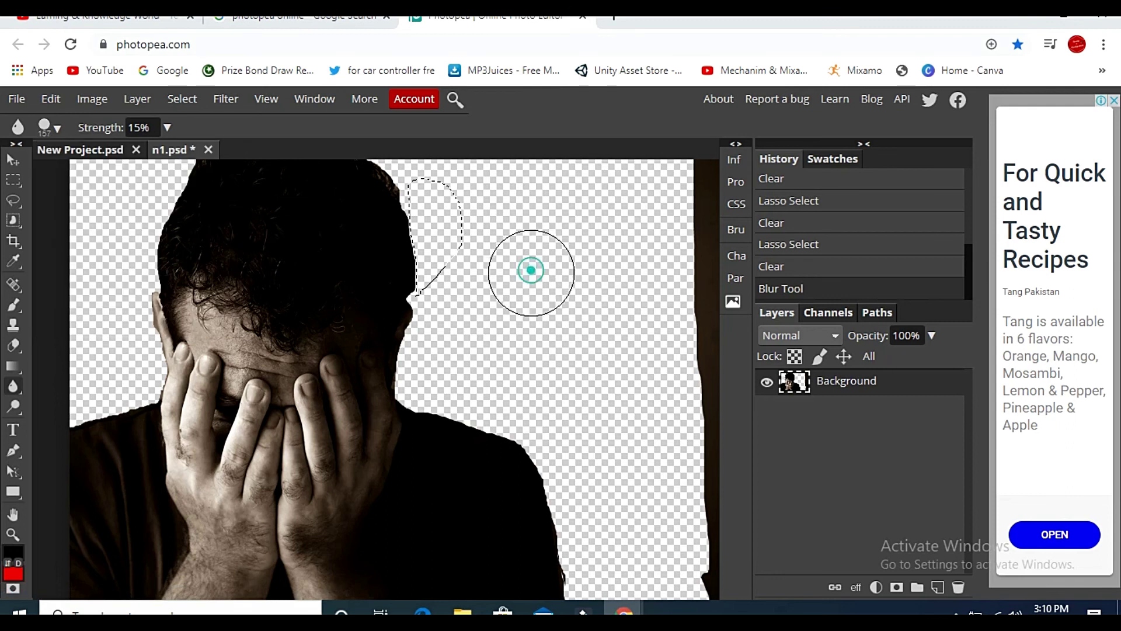
# Step: Blur the edges at the left shoulder, ear and hair, and right shoulder, then bring up export options
pyautogui.click(551, 438)
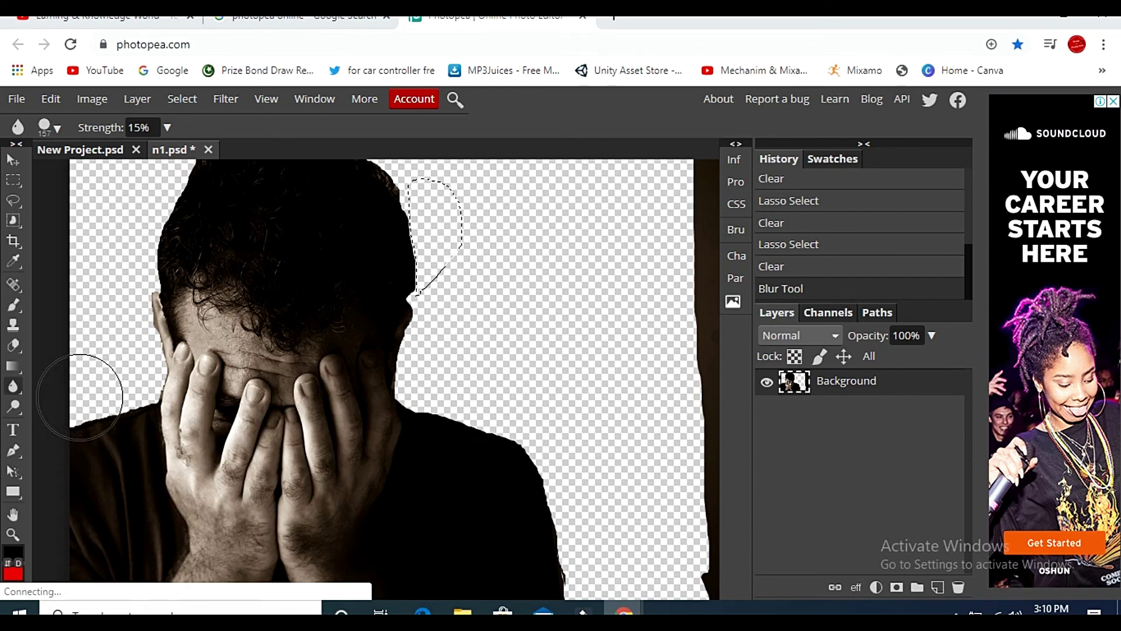
pyautogui.moveTo(114, 373); pyautogui.dragTo(102, 375)
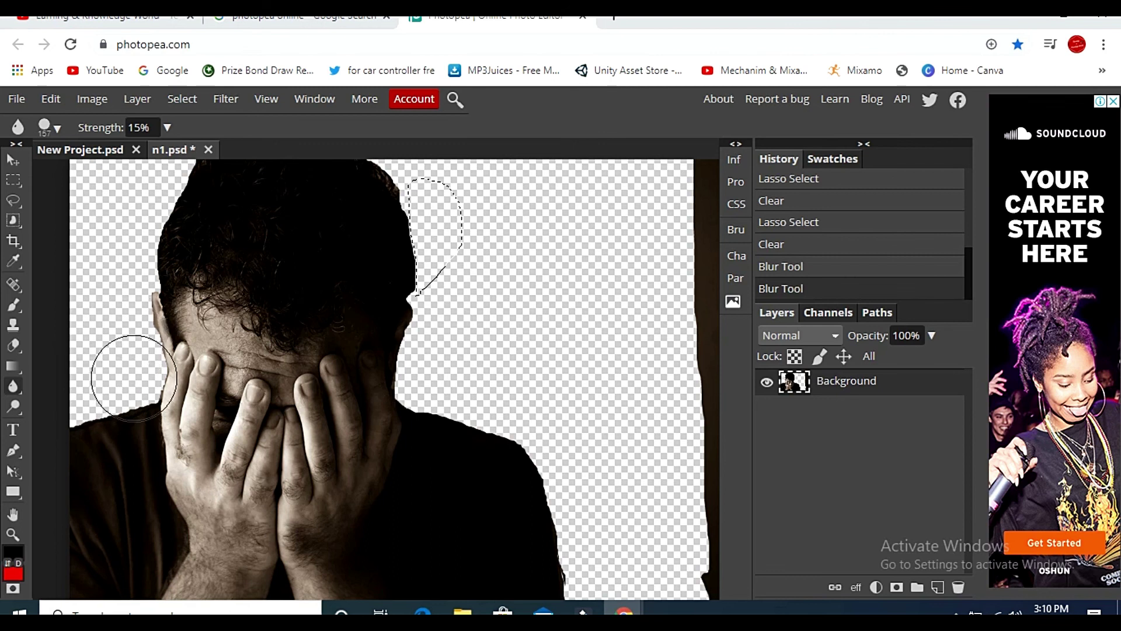
pyautogui.moveTo(146, 380); pyautogui.dragTo(149, 304)
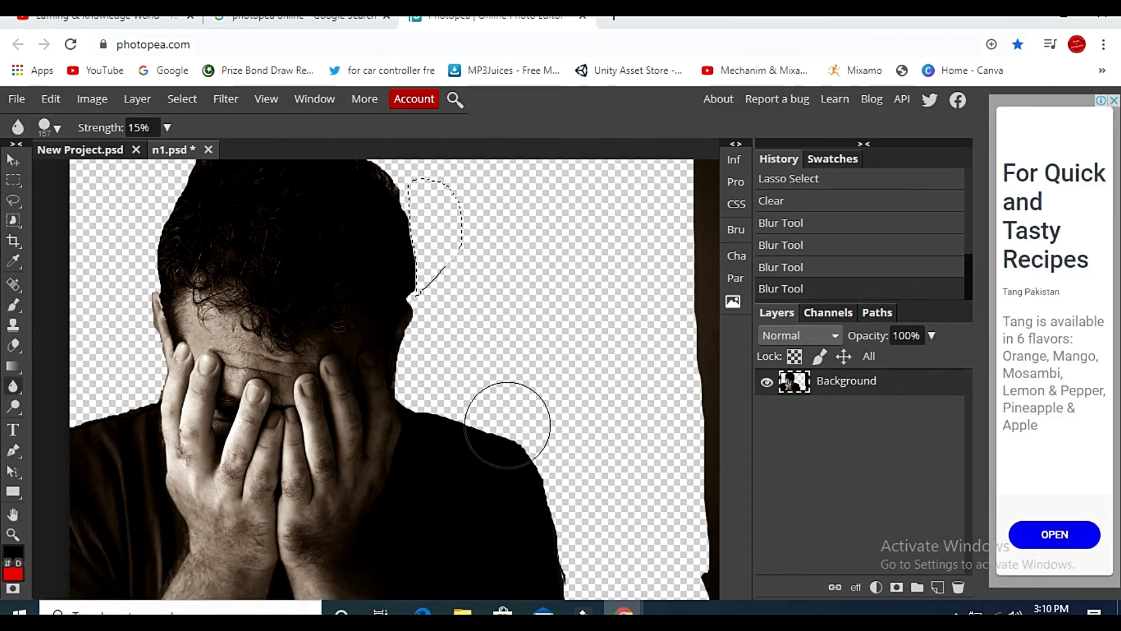
pyautogui.moveTo(563, 521); pyautogui.dragTo(567, 507)
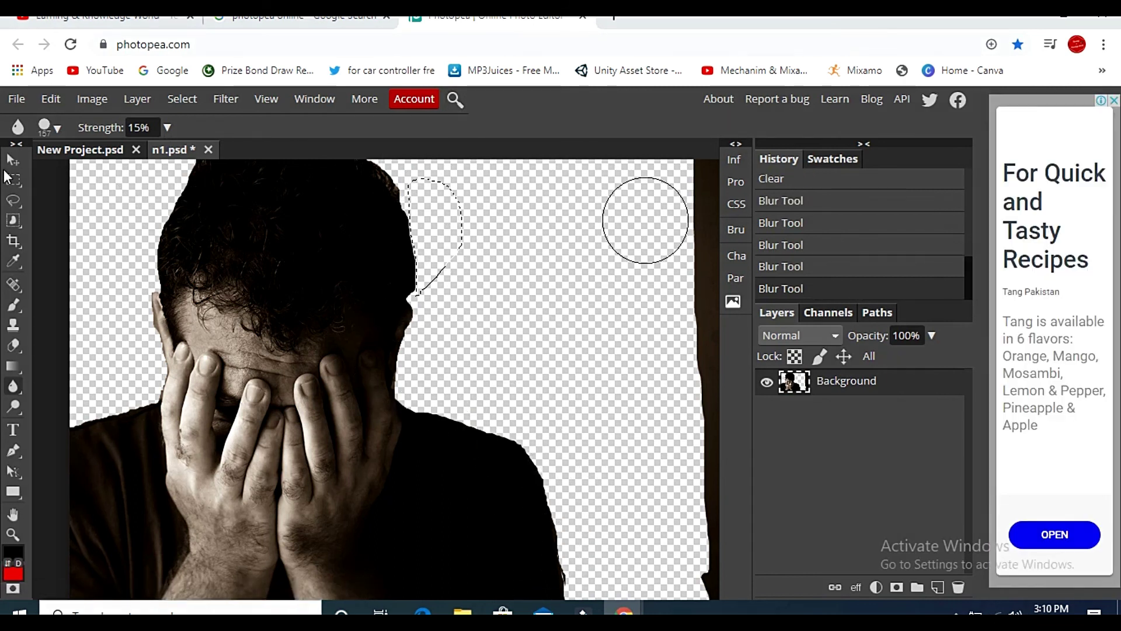
pyautogui.click(14, 103)
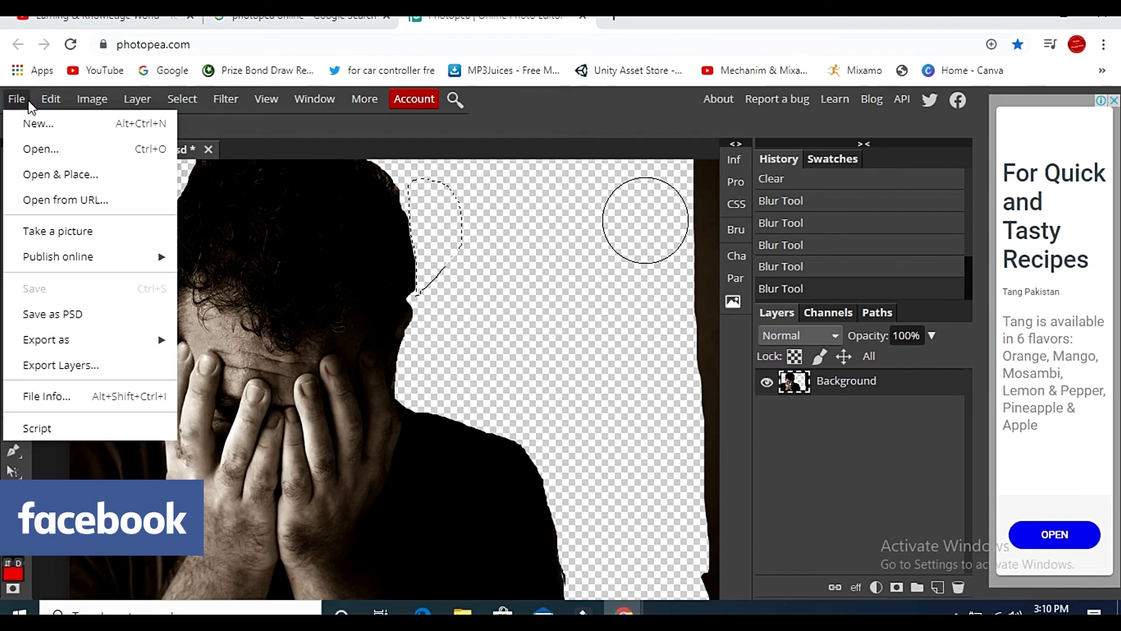
pyautogui.moveTo(45, 339)
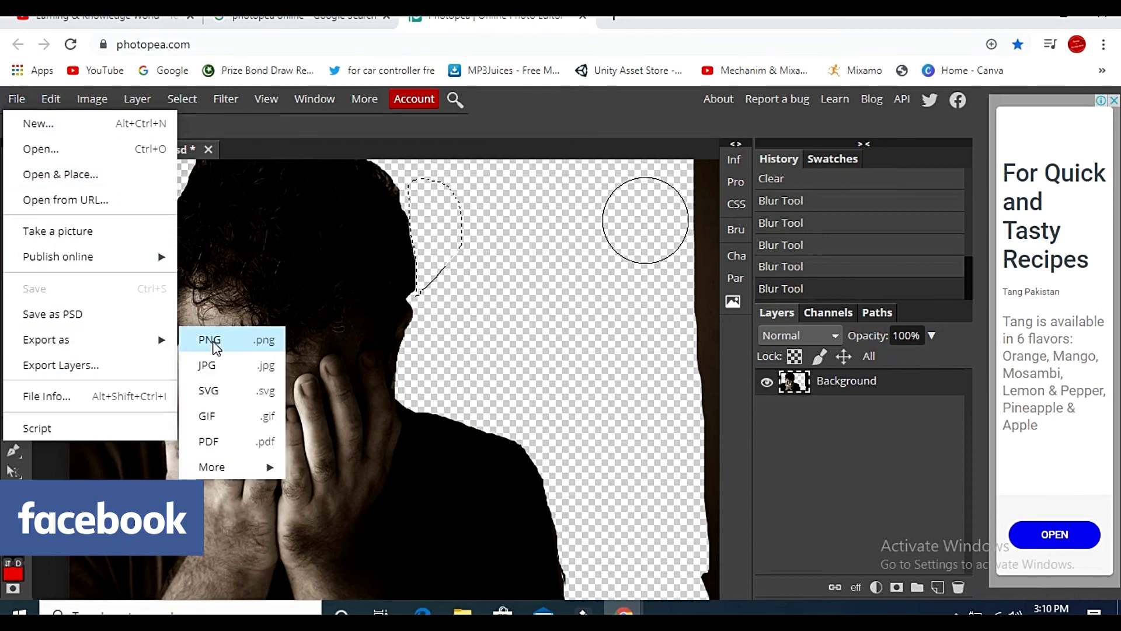
# Step: Save the cut-out as a PNG download and show it in the Downloads folder
pyautogui.click(211, 341)
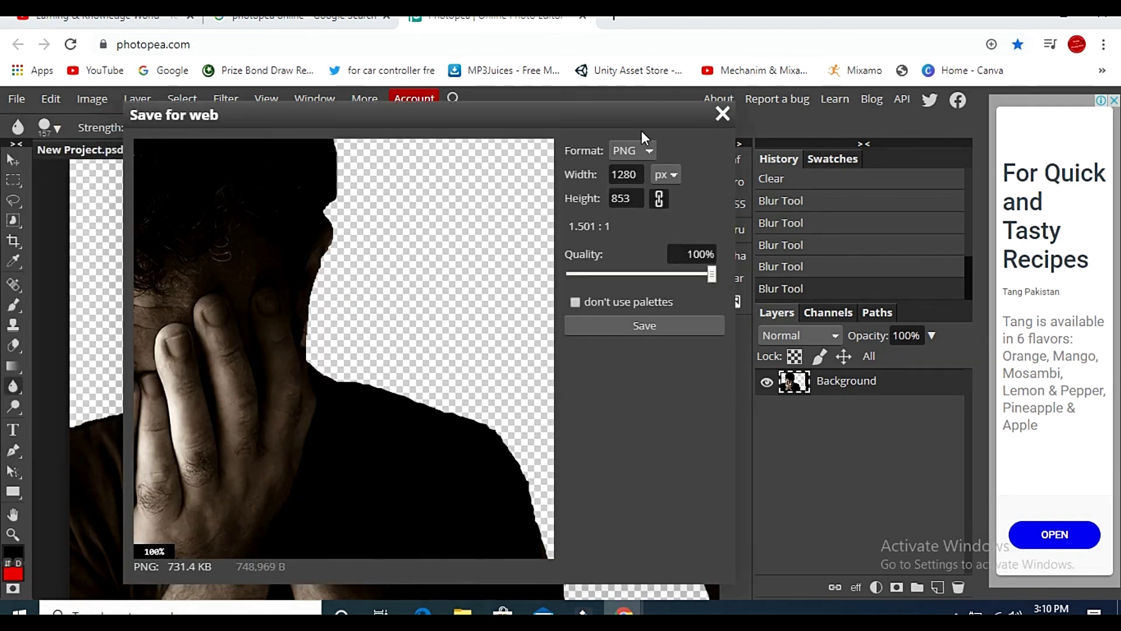
pyautogui.click(686, 328)
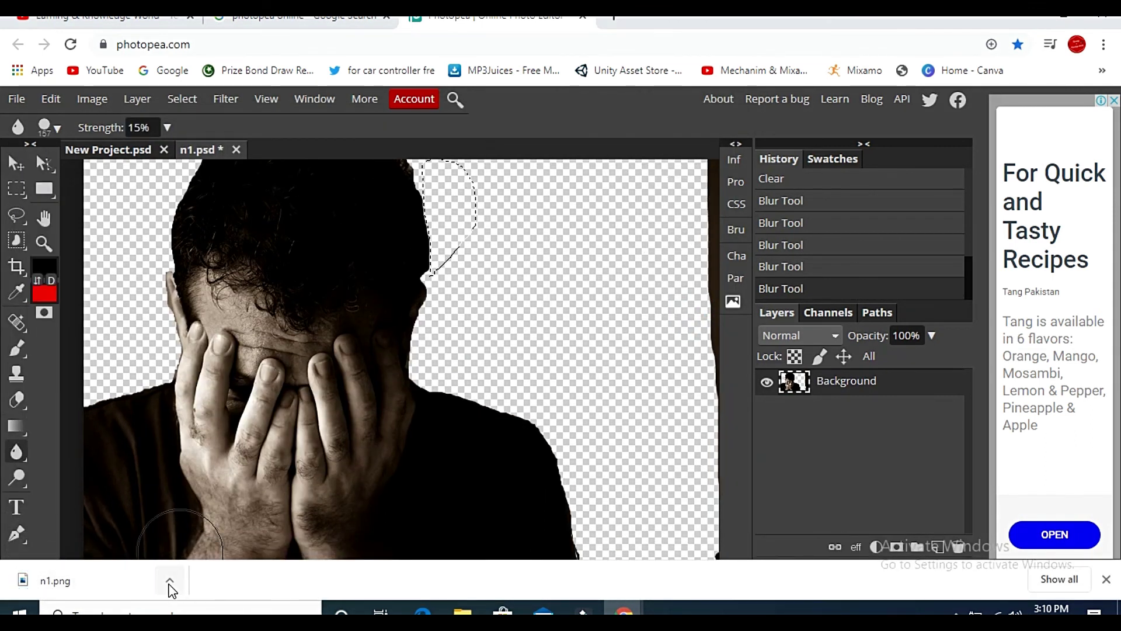
pyautogui.click(169, 584)
pyautogui.click(213, 524)
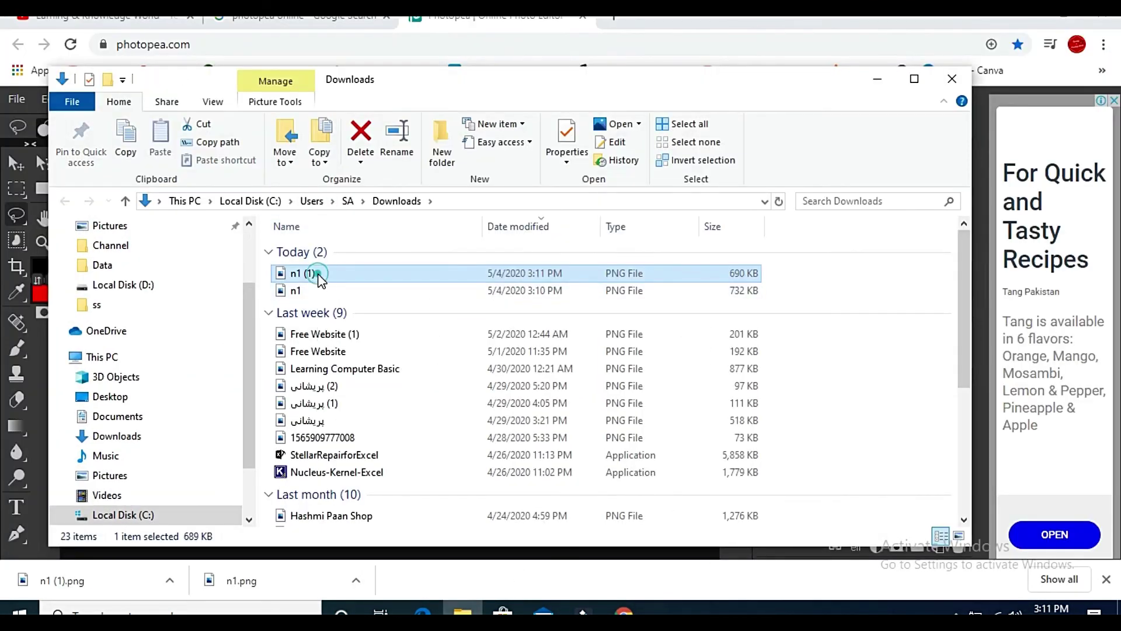
# Step: Open n1 (1).png from File Explorer in Windows Photos
pyautogui.press('Return')
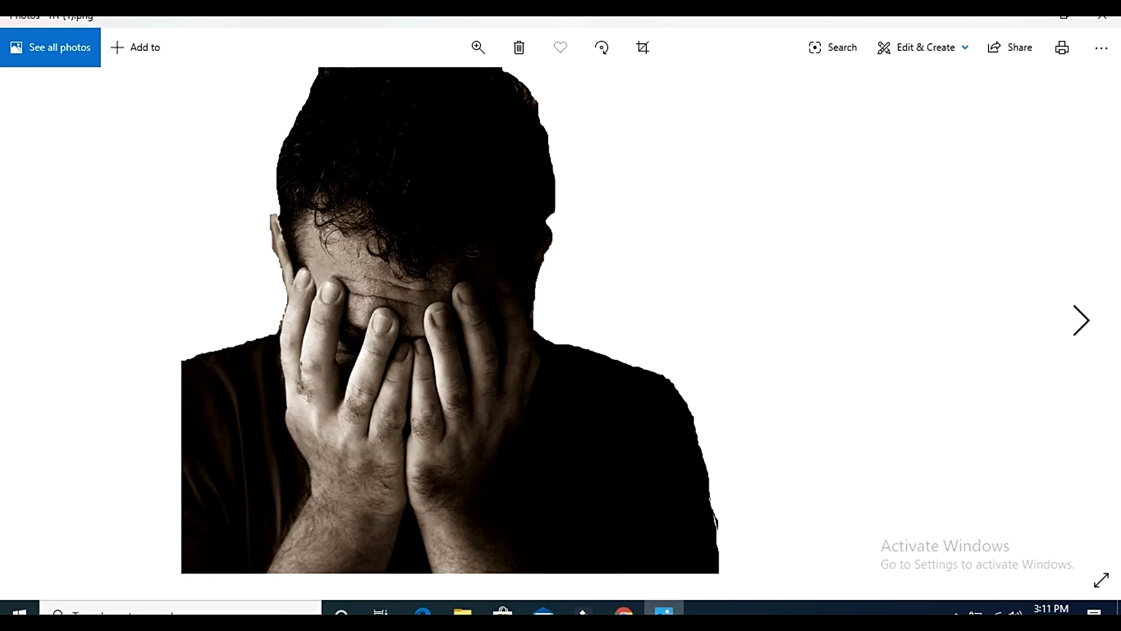